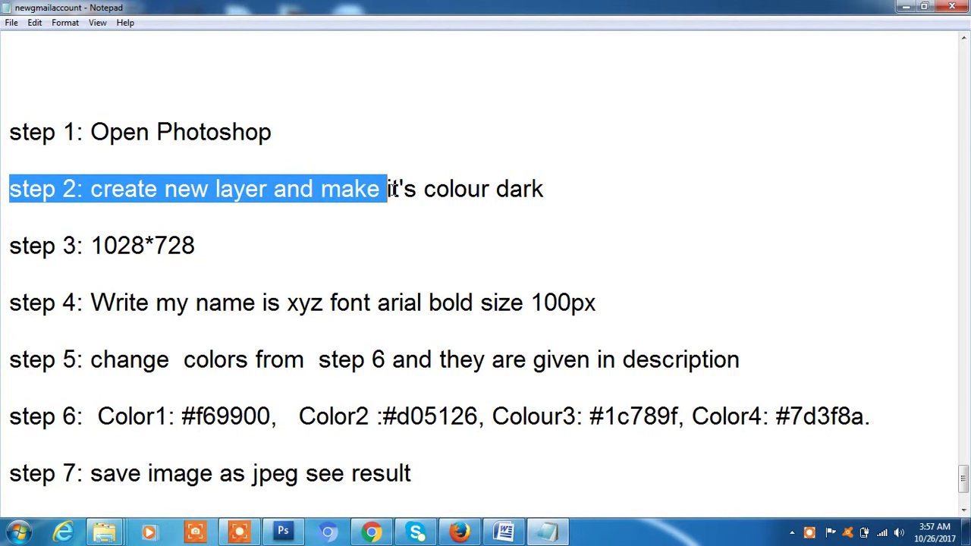
Highlight the step 2 line and the 1028*728 canvas-size line in the Notepad notes, then return to Photoshop.
{"action": "left_click_drag", "start_coordinate": [393, 188], "coordinate": [557, 189]}
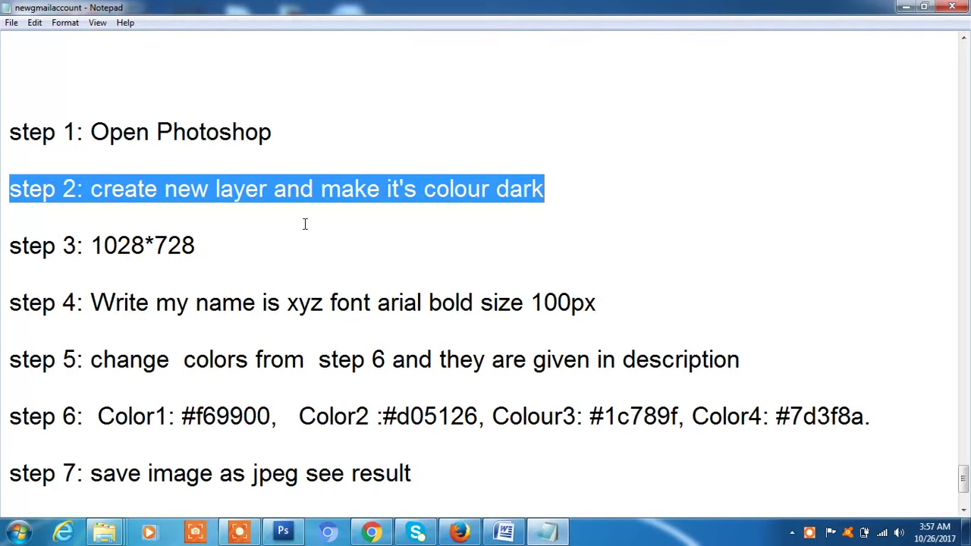
{"action": "left_click", "coordinate": [22, 246]}
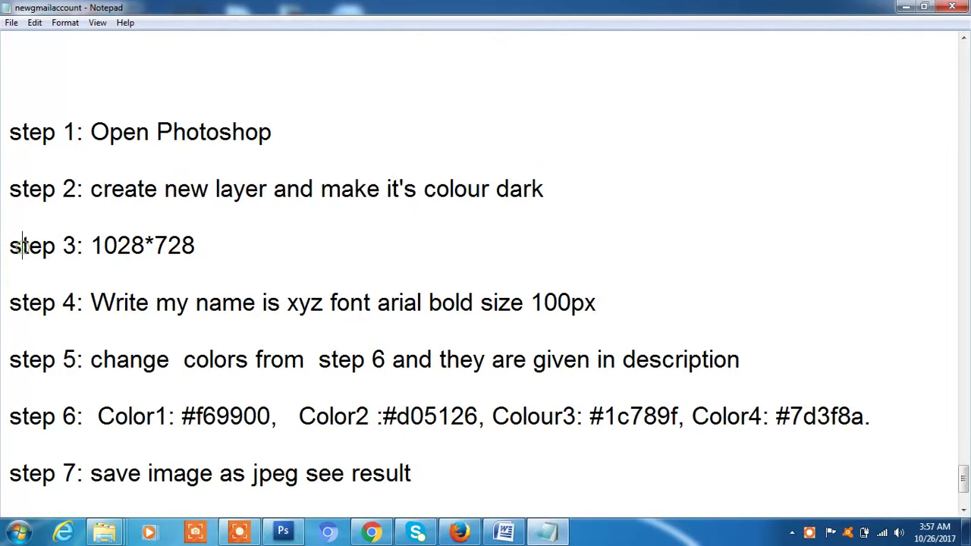
{"action": "left_click_drag", "start_coordinate": [9, 245], "coordinate": [241, 245]}
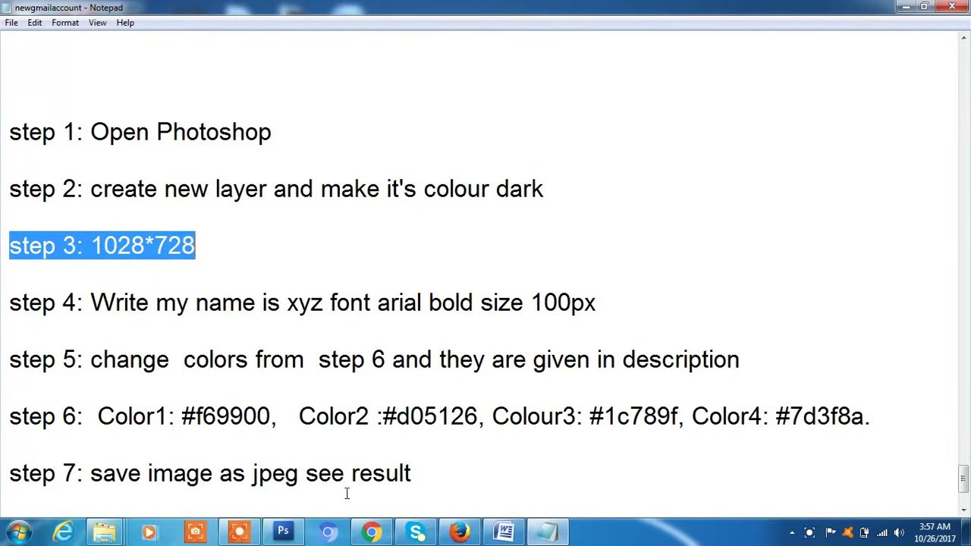
{"action": "left_click", "coordinate": [283, 531]}
Create a new 1028 × 728 pixel white document, copying the 728 height from the notes.
{"action": "left_click", "coordinate": [12, 23]}
{"action": "left_click", "coordinate": [29, 37]}
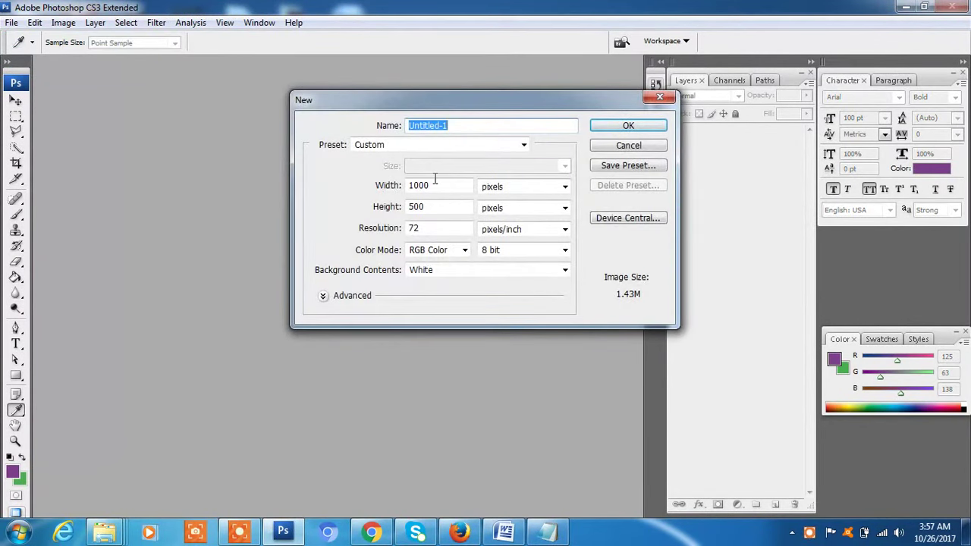
{"action": "left_click_drag", "start_coordinate": [419, 186], "coordinate": [432, 186]}
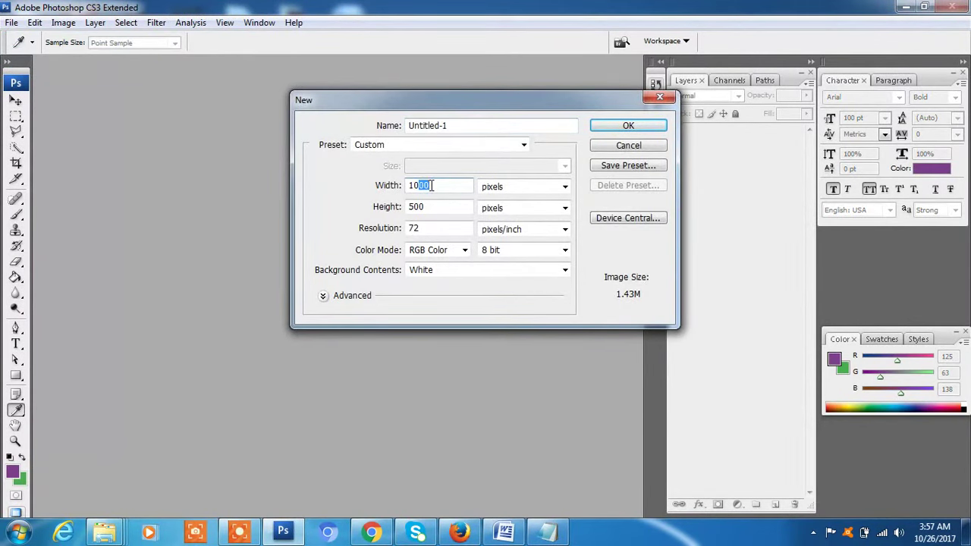
{"action": "type", "text": "28"}
{"action": "left_click", "coordinate": [543, 536]}
{"action": "left_click", "coordinate": [157, 245]}
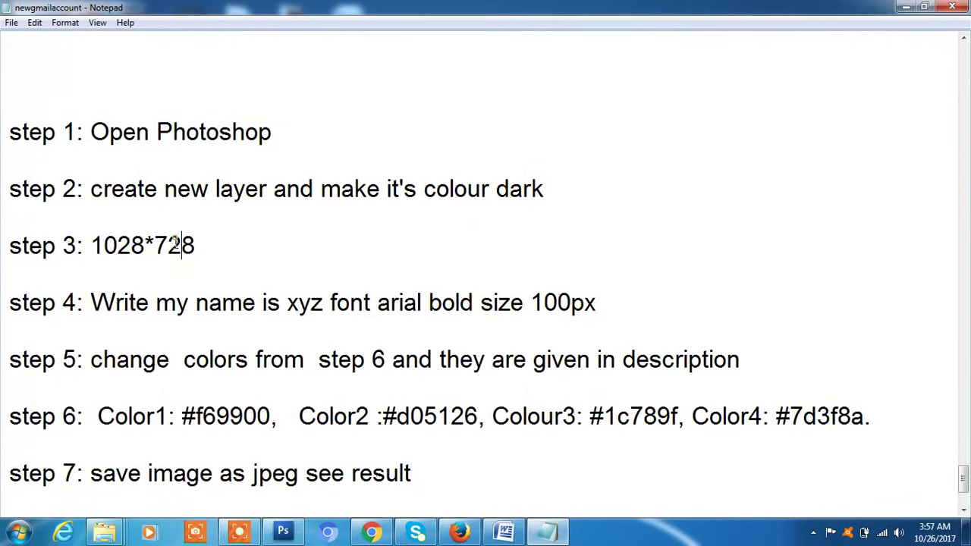
{"action": "left_click_drag", "start_coordinate": [154, 245], "coordinate": [196, 245]}
{"action": "key", "text": "ctrl+c"}
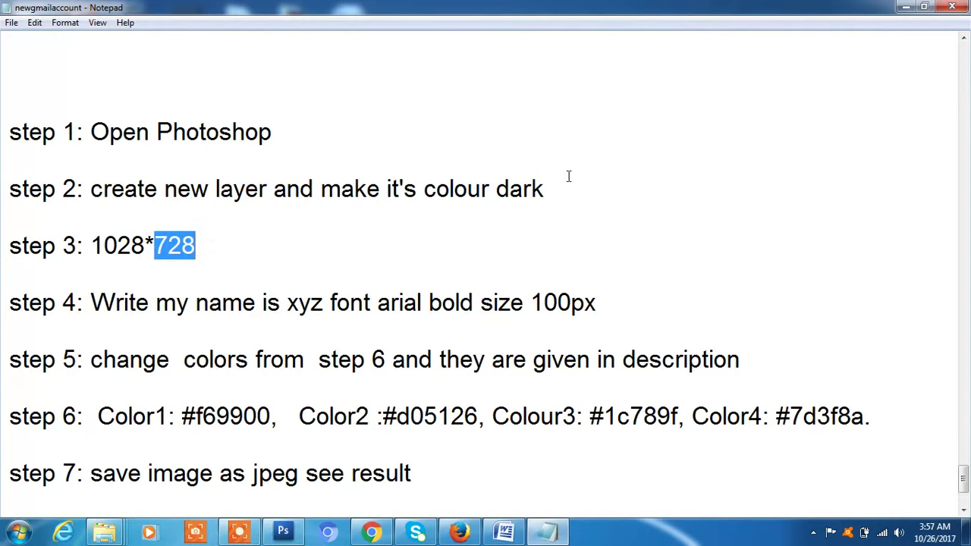
{"action": "left_click", "coordinate": [906, 7]}
{"action": "double_click", "coordinate": [438, 207]}
{"action": "key", "text": "ctrl+v"}
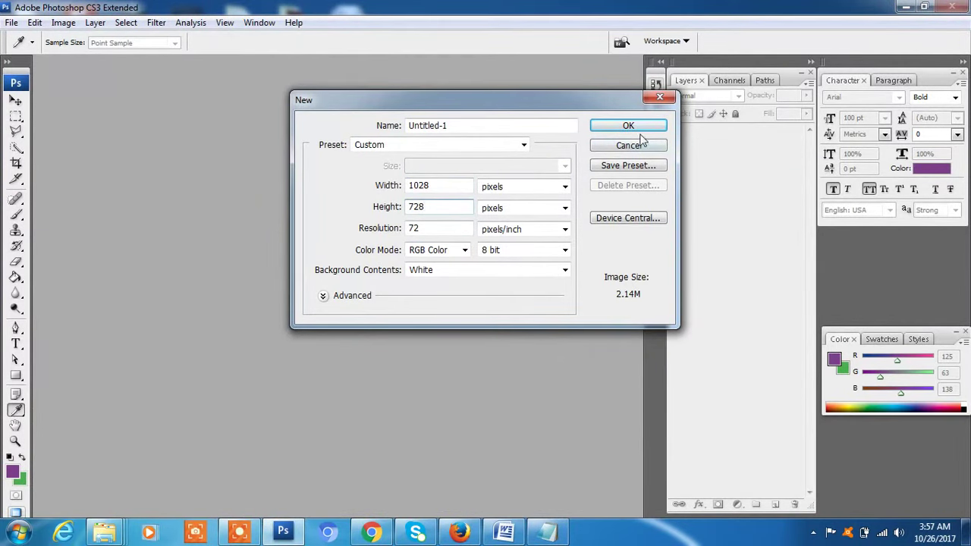
{"action": "left_click", "coordinate": [640, 127]}
Convert the Background into Layer 0 and check the step 2 dark-colour instruction in the notes.
{"action": "double_click", "coordinate": [733, 133]}
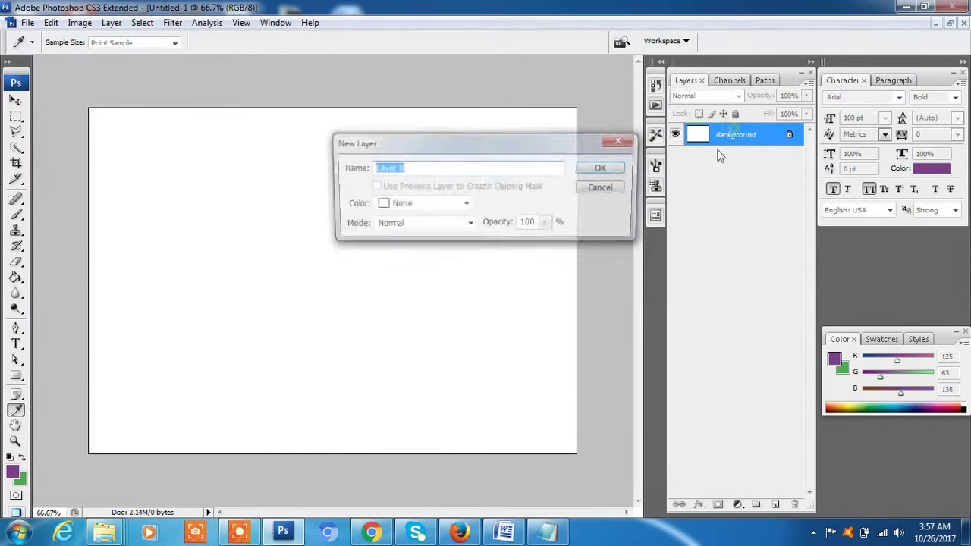
{"action": "left_click", "coordinate": [599, 168]}
{"action": "left_click", "coordinate": [544, 533]}
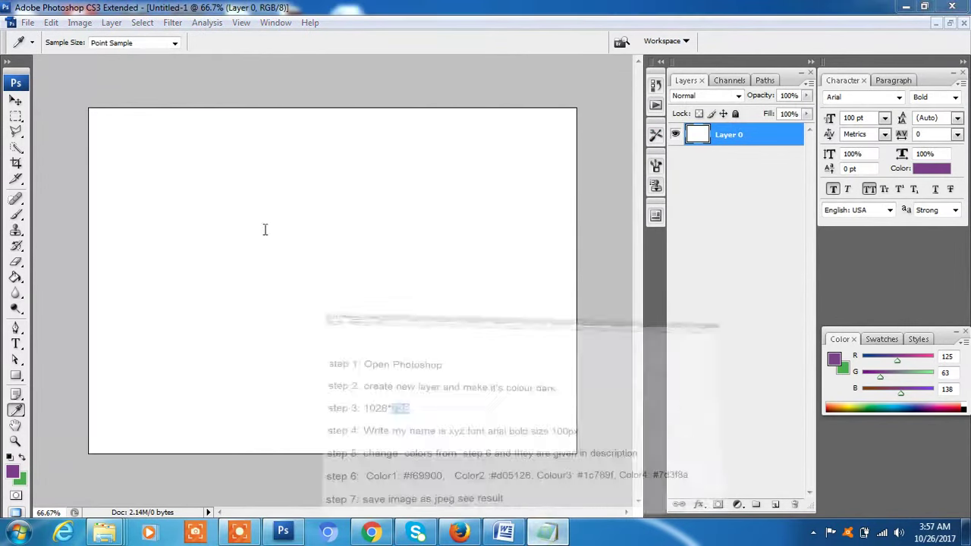
{"action": "left_click", "coordinate": [247, 193]}
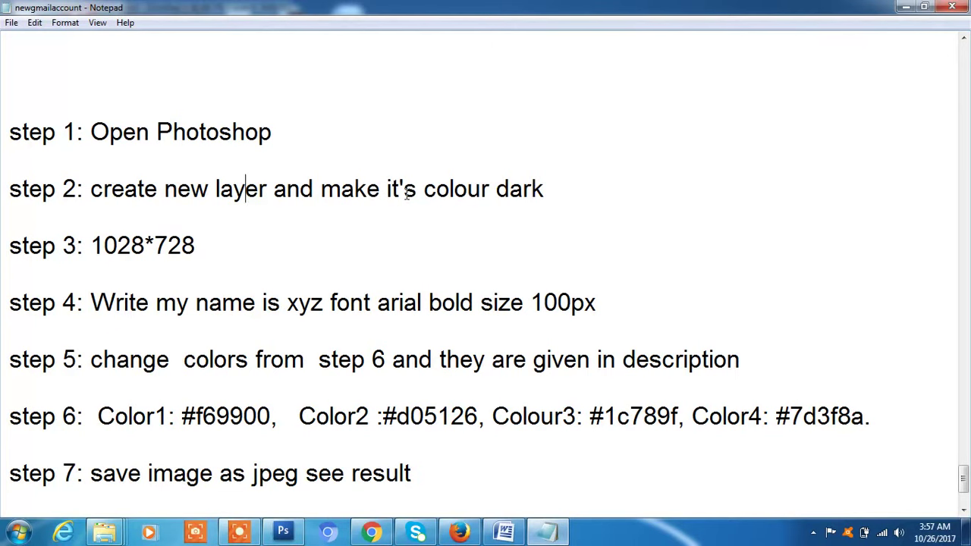
{"action": "left_click_drag", "start_coordinate": [322, 189], "coordinate": [571, 182]}
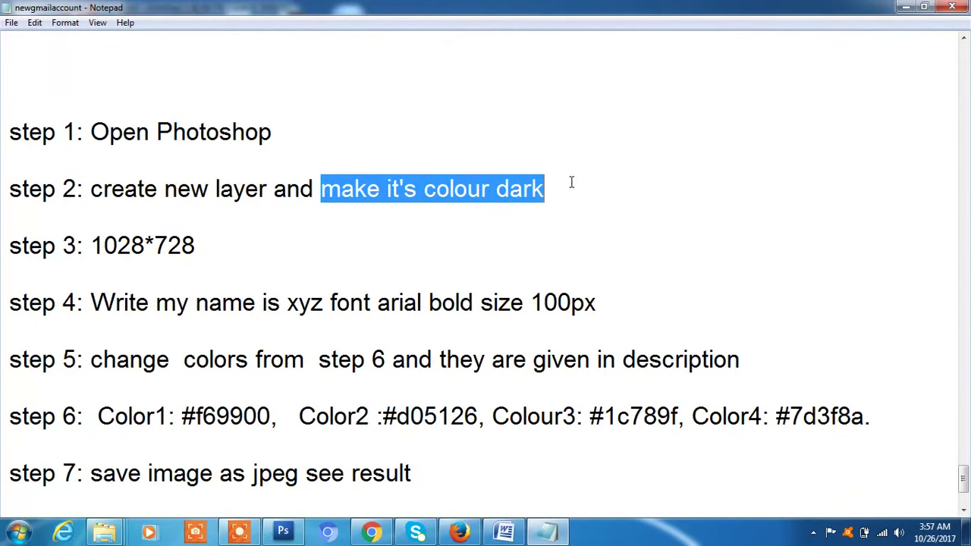
{"action": "left_click", "coordinate": [904, 7]}
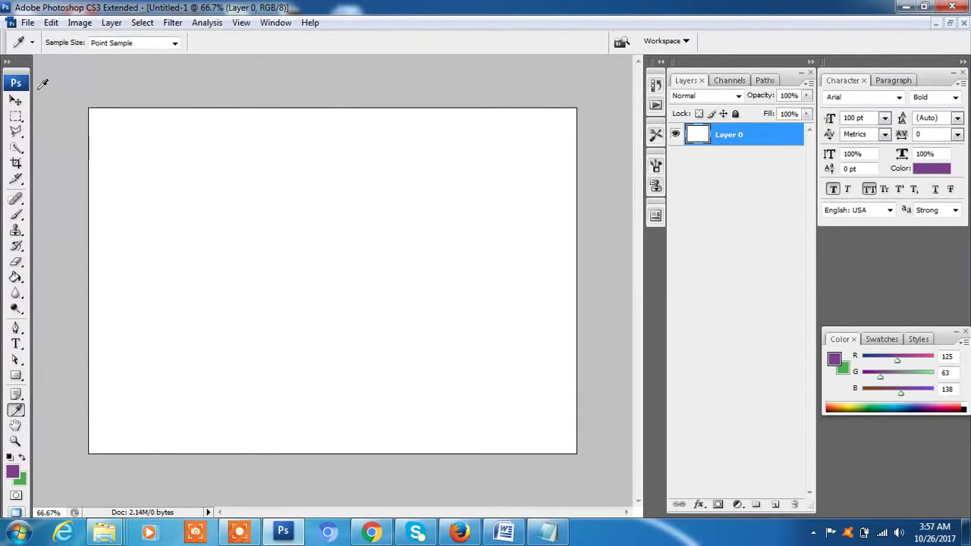
Fill the canvas with dark grey #2e2e2e using the Paint Bucket.
{"action": "left_click", "coordinate": [15, 100]}
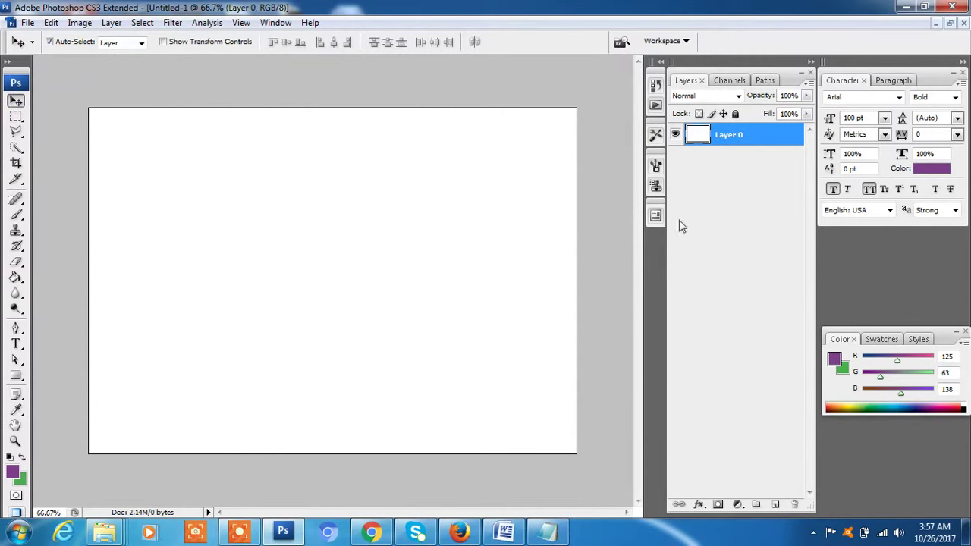
{"action": "left_click", "coordinate": [15, 278]}
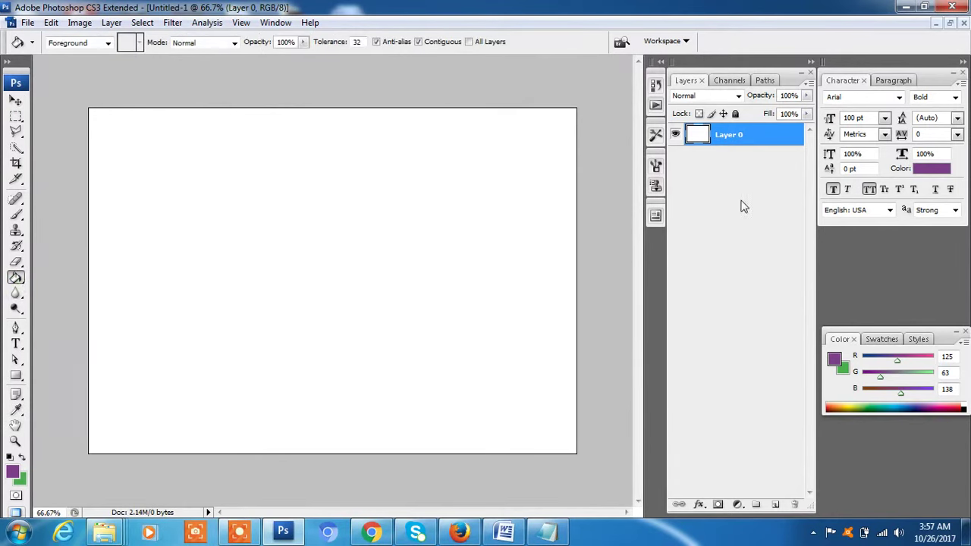
{"action": "left_click", "coordinate": [12, 471]}
{"action": "left_click", "coordinate": [568, 303]}
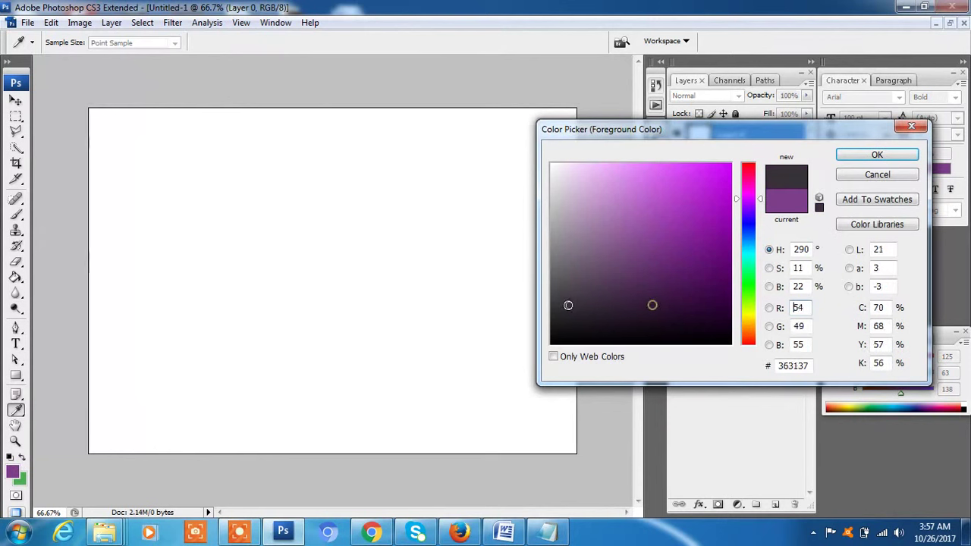
{"action": "left_click_drag", "start_coordinate": [550, 306], "coordinate": [549, 311]}
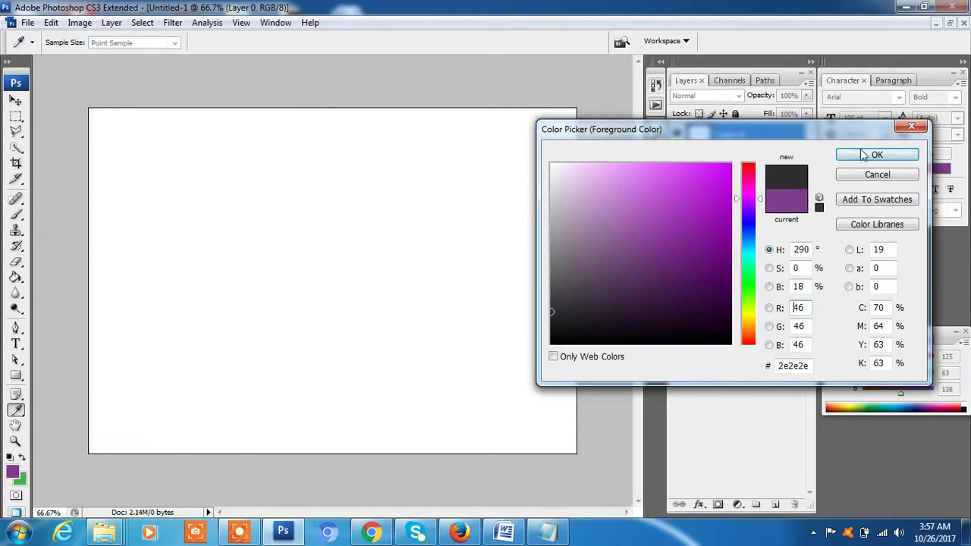
{"action": "left_click", "coordinate": [874, 156]}
{"action": "left_click", "coordinate": [431, 227]}
{"action": "left_click", "coordinate": [15, 100]}
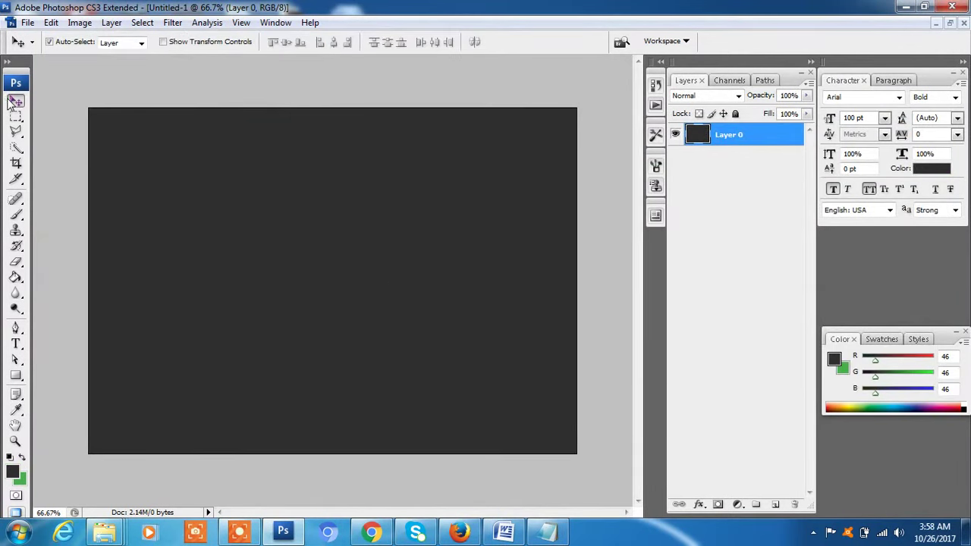
Highlight and copy the step 4 text 'Write my name is xyz' in the Notepad notes.
{"action": "left_click", "coordinate": [569, 534]}
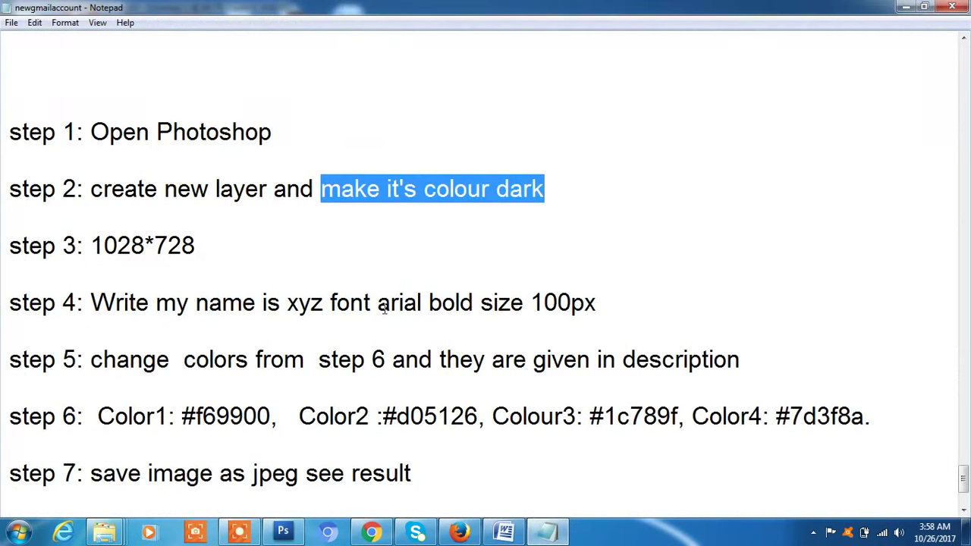
{"action": "left_click", "coordinate": [156, 279]}
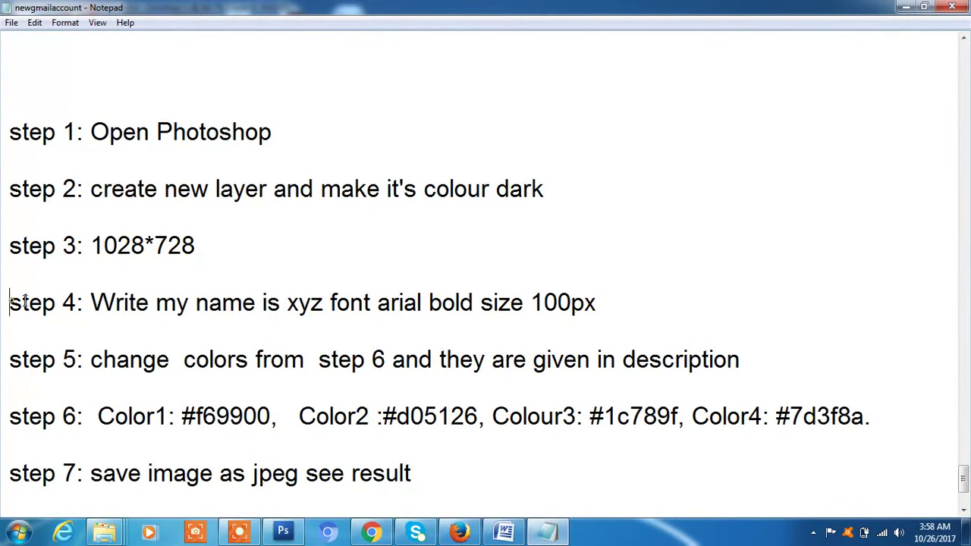
{"action": "left_click_drag", "start_coordinate": [11, 302], "coordinate": [343, 302]}
{"action": "left_click", "coordinate": [286, 303]}
{"action": "left_click_drag", "start_coordinate": [91, 303], "coordinate": [325, 305]}
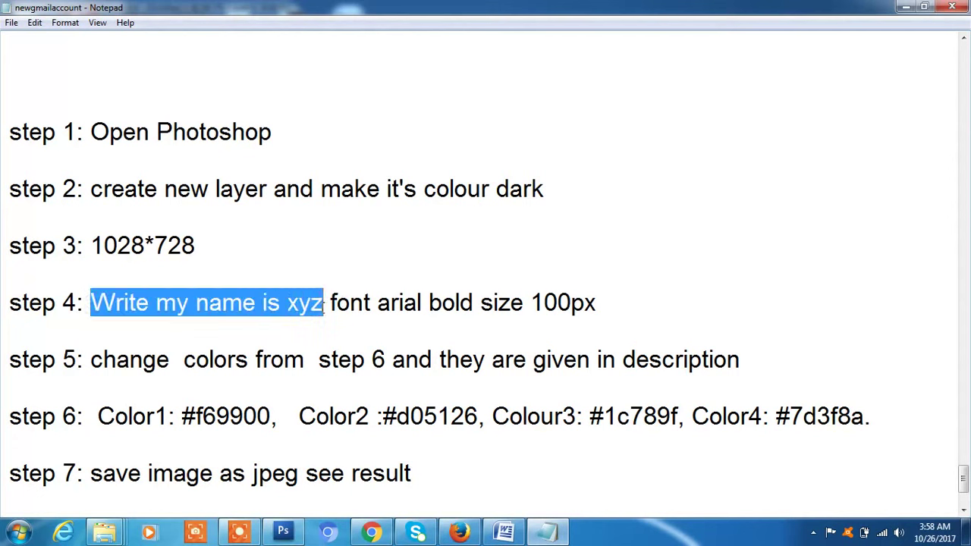
Paste 'Write my name is xyz' as white text and move it to the canvas's left side.
{"action": "left_click", "coordinate": [283, 531]}
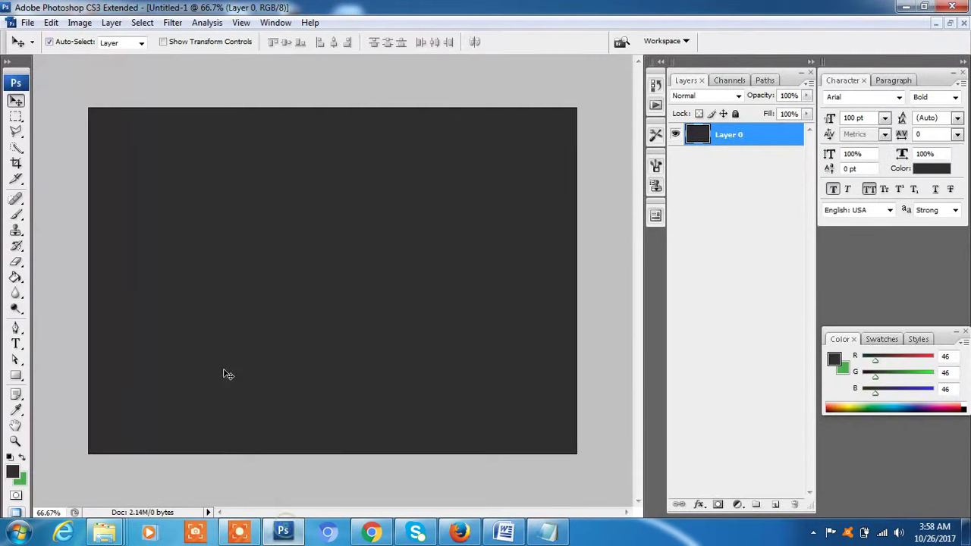
{"action": "left_click", "coordinate": [15, 344]}
{"action": "left_click", "coordinate": [172, 268]}
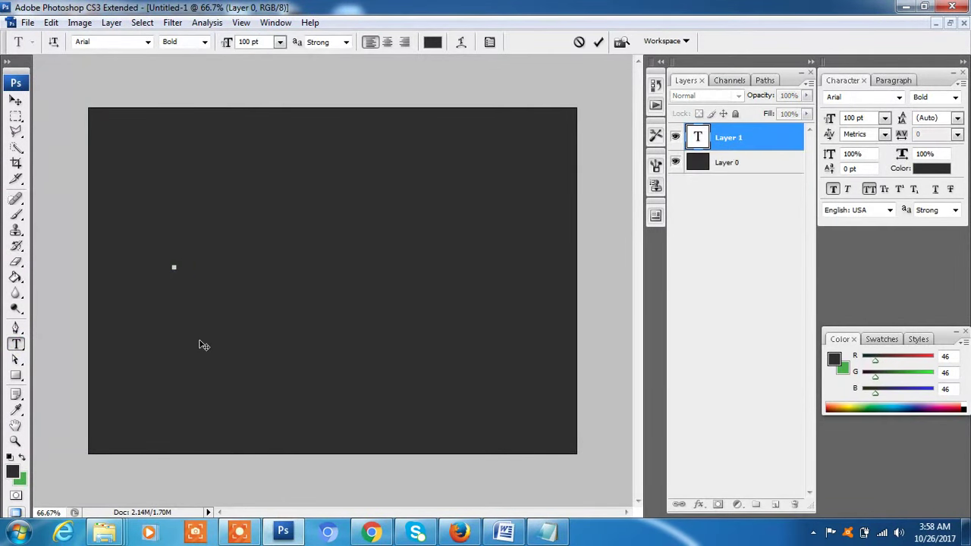
{"action": "key", "text": "ctrl+v"}
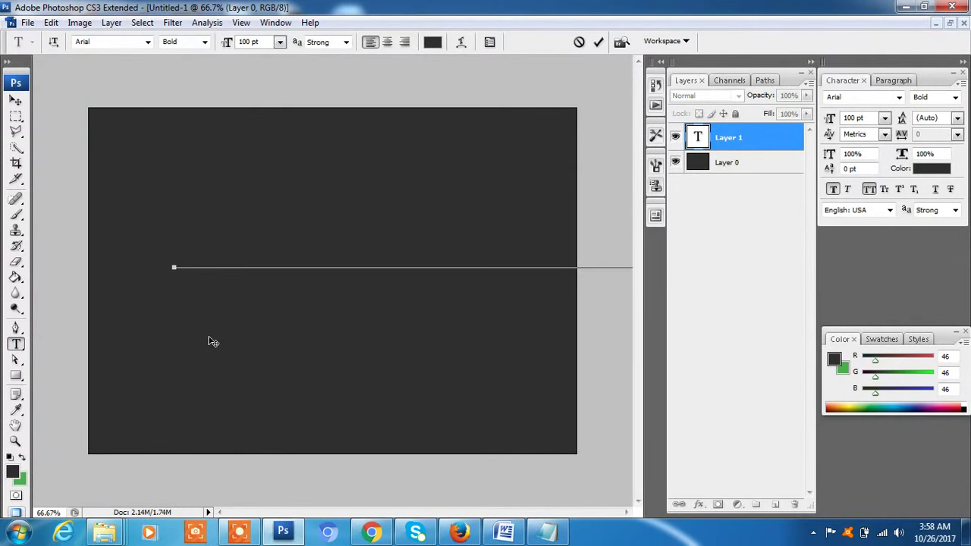
{"action": "key", "text": "ctrl+a"}
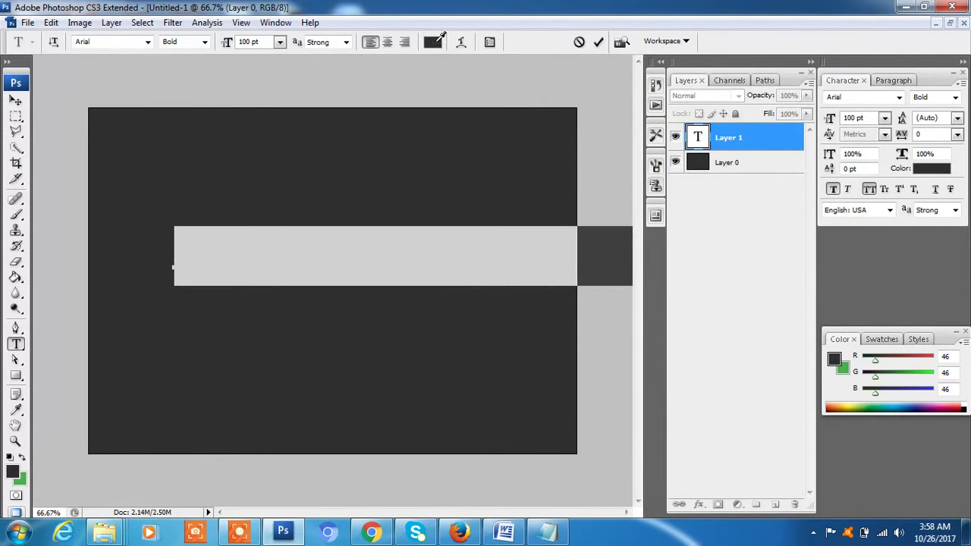
{"action": "left_click", "coordinate": [433, 41]}
{"action": "type", "text": "100"}
{"action": "left_click", "coordinate": [854, 157]}
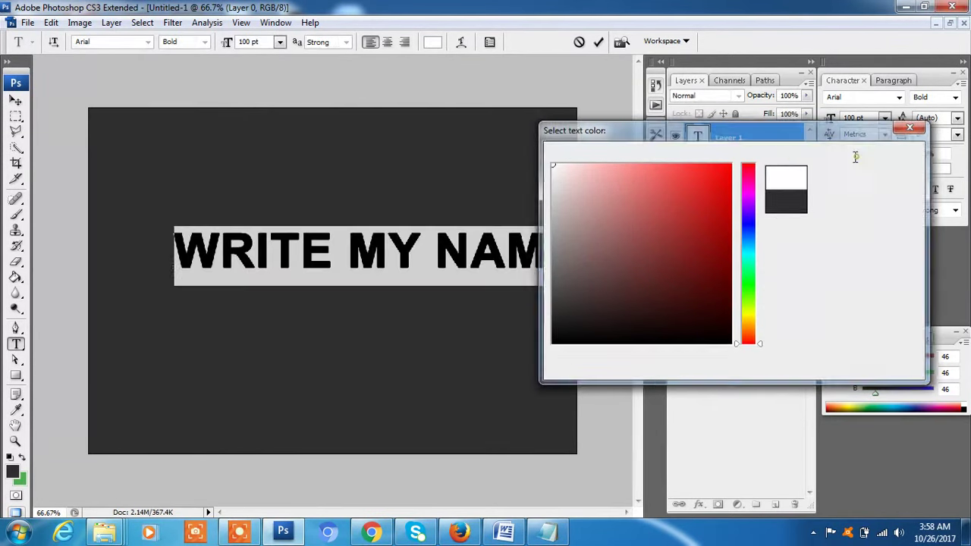
{"action": "left_click", "coordinate": [16, 100]}
{"action": "left_click_drag", "start_coordinate": [246, 236], "coordinate": [176, 257]}
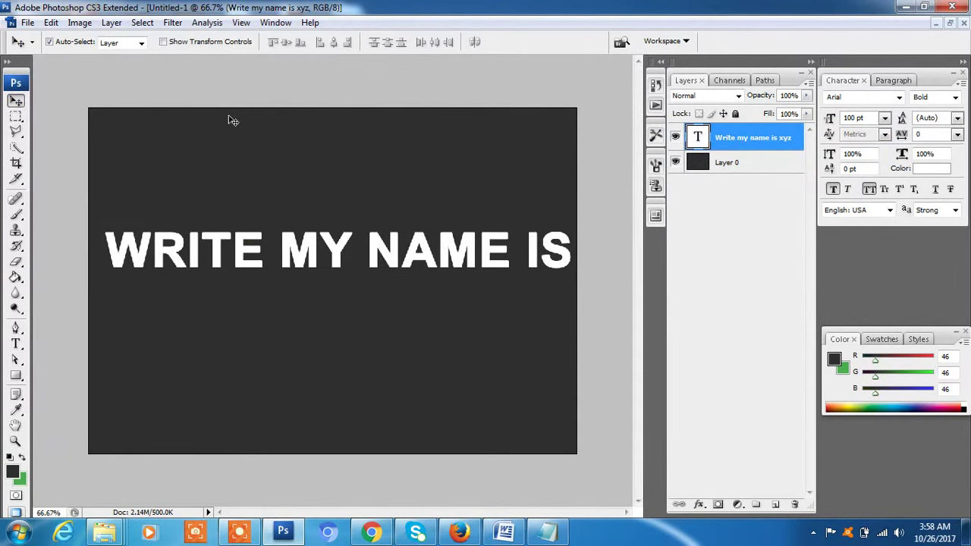
Set the text's font size to 80 pt.
{"action": "left_click", "coordinate": [16, 343]}
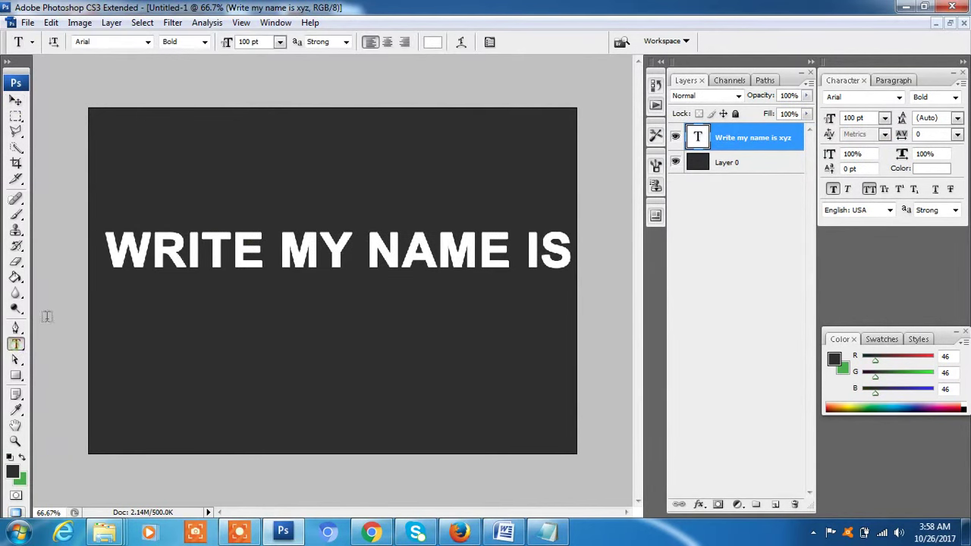
{"action": "triple_click", "coordinate": [170, 256]}
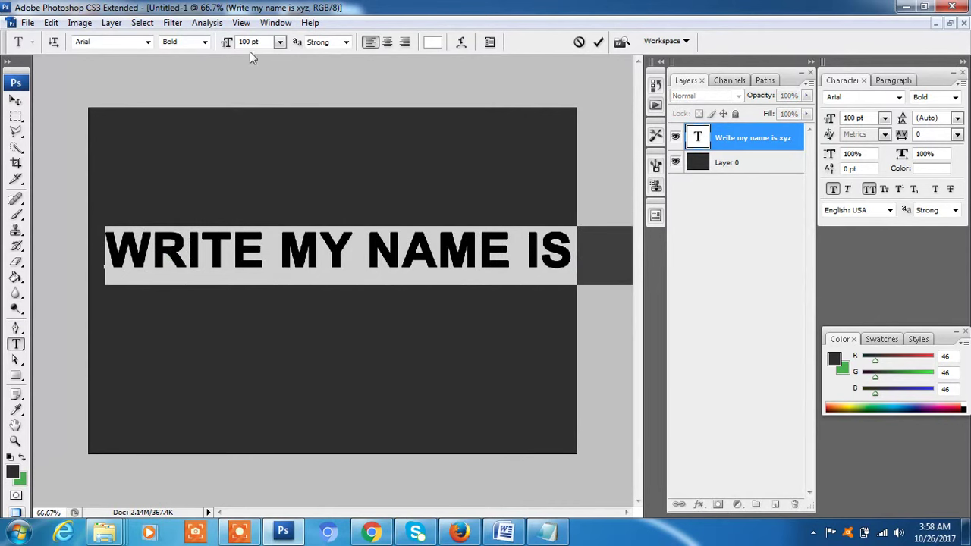
{"action": "left_click_drag", "start_coordinate": [251, 43], "coordinate": [239, 43]}
{"action": "type", "text": "80"}
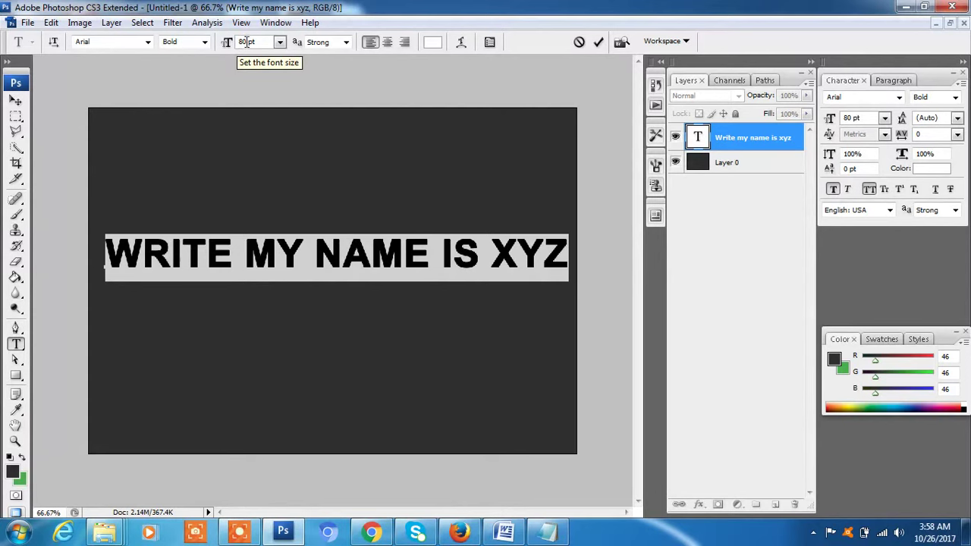
{"action": "left_click_drag", "start_coordinate": [247, 42], "coordinate": [237, 43]}
{"action": "type", "text": "70"}
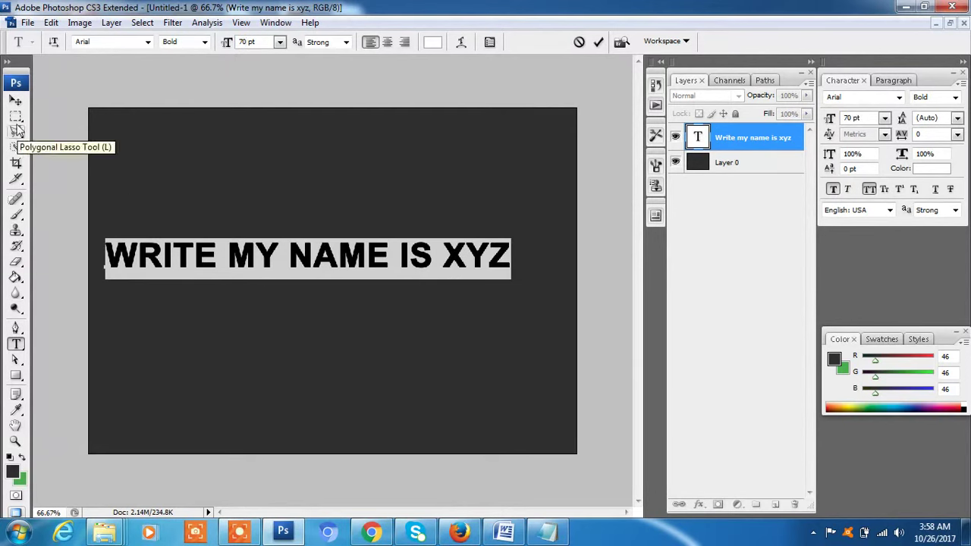
{"action": "key", "text": "BackSpace"}
{"action": "type", "text": "80"}
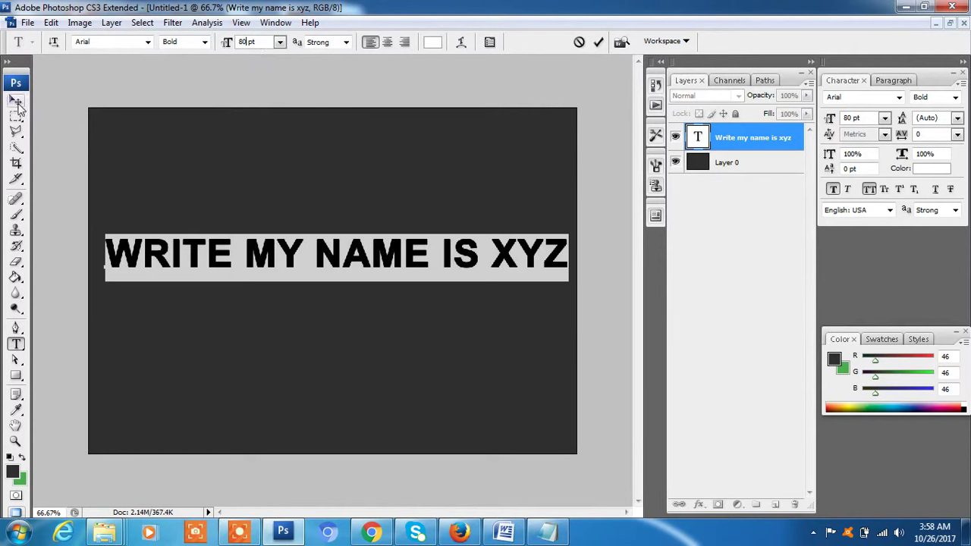
{"action": "left_click", "coordinate": [16, 102]}
{"action": "left_click", "coordinate": [546, 531]}
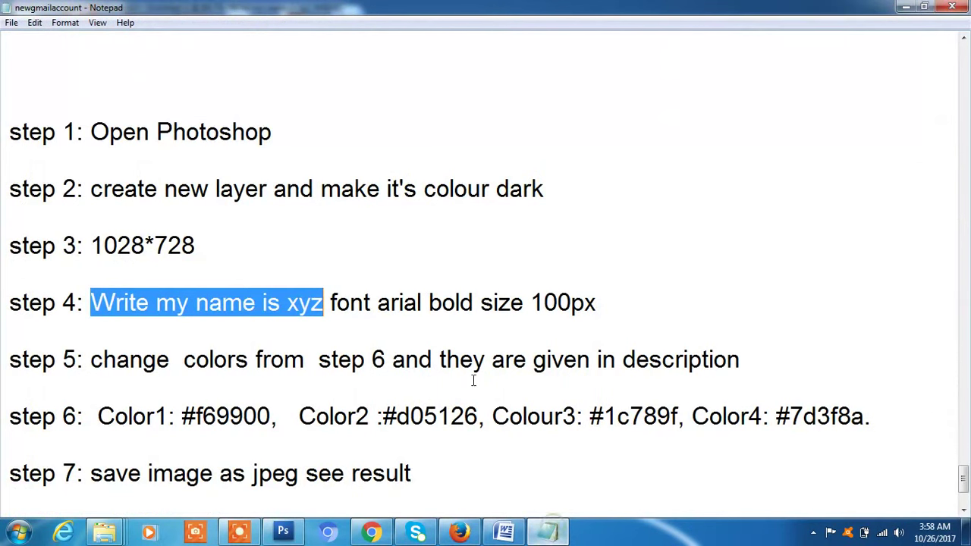
Change step 4's font size from 100px to 80px and highlight colour code f69900.
{"action": "left_click", "coordinate": [530, 331]}
{"action": "left_click_drag", "start_coordinate": [570, 301], "coordinate": [536, 304]}
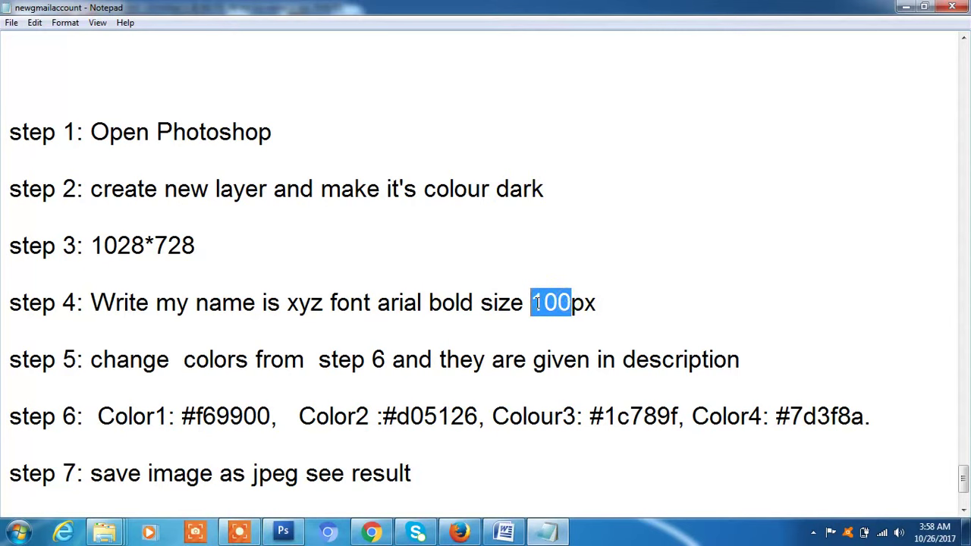
{"action": "type", "text": "80"}
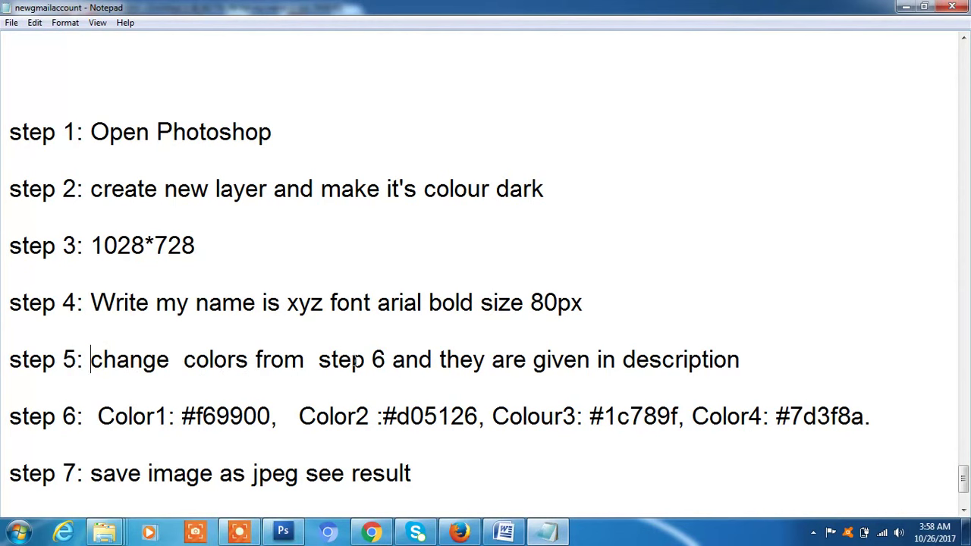
{"action": "left_click_drag", "start_coordinate": [237, 362], "coordinate": [509, 371]}
{"action": "left_click", "coordinate": [641, 359]}
{"action": "left_click_drag", "start_coordinate": [196, 416], "coordinate": [274, 418]}
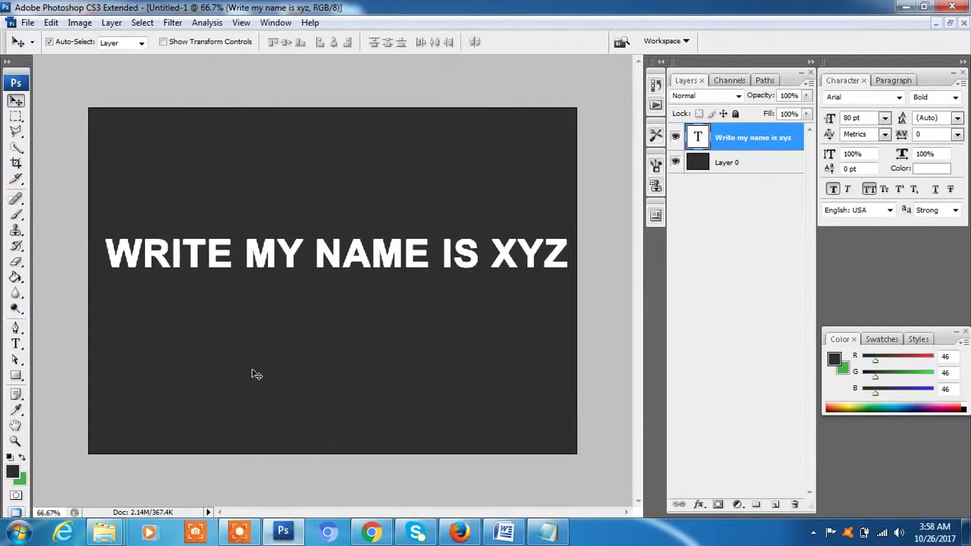
Colour the word WRITE orange #f69900 and the word MY red-orange #d05126.
{"action": "left_click_drag", "start_coordinate": [229, 252], "coordinate": [105, 254]}
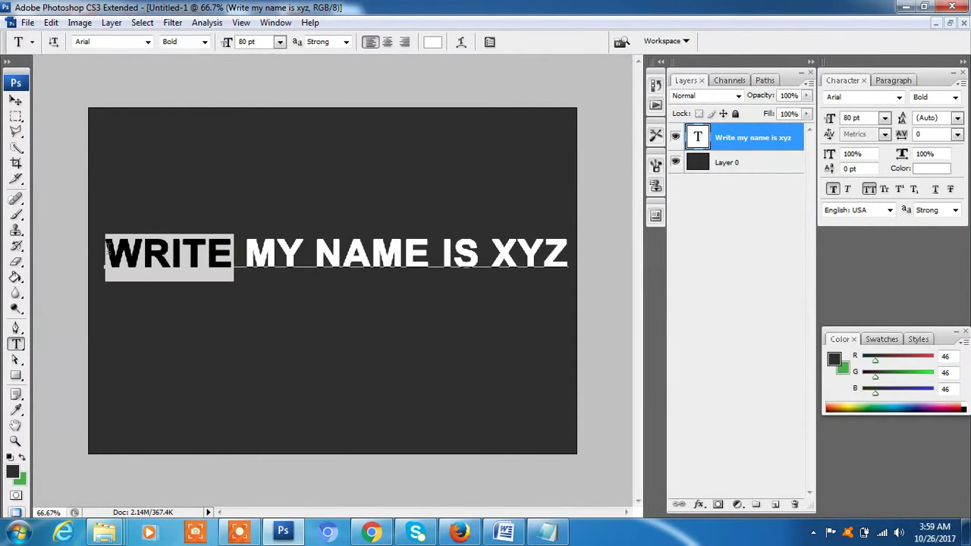
{"action": "left_click", "coordinate": [438, 42]}
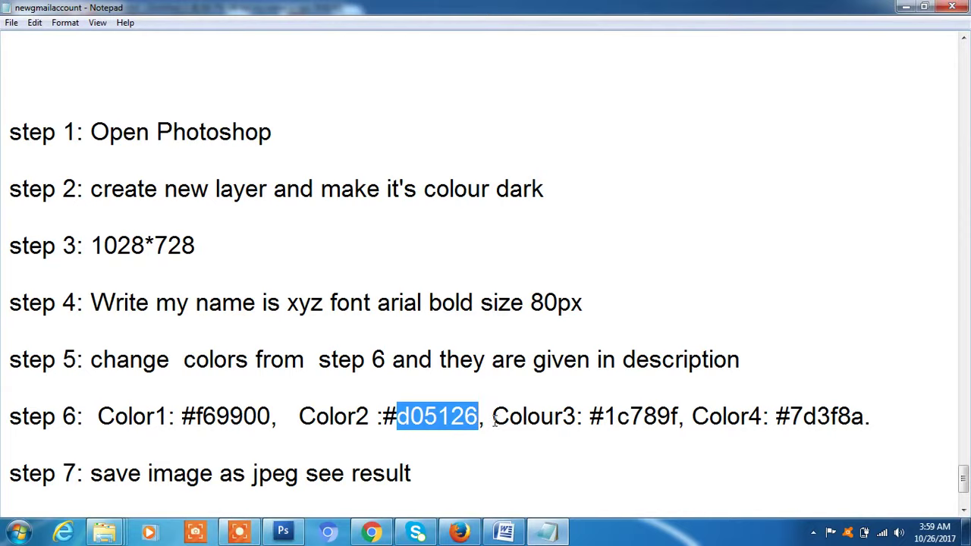
{"action": "left_click", "coordinate": [283, 531]}
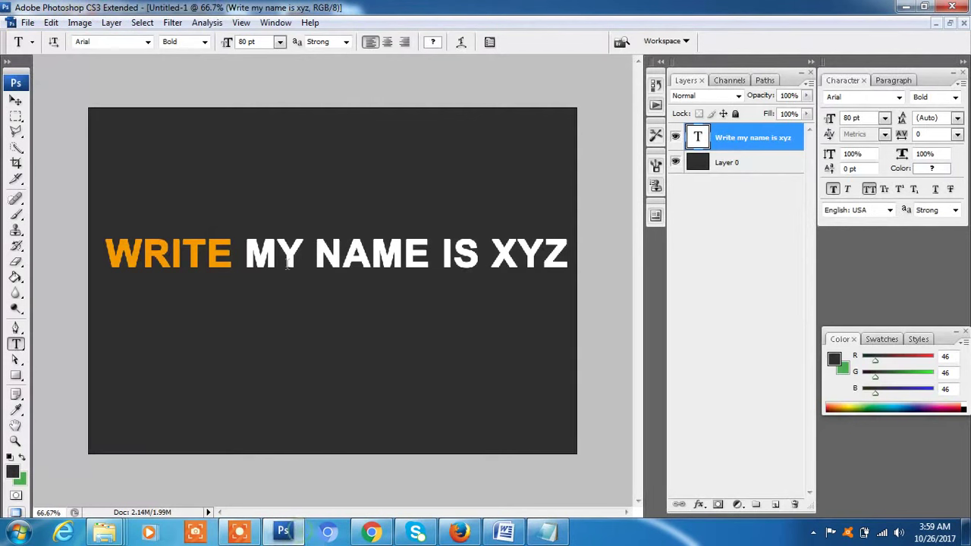
{"action": "left_click_drag", "start_coordinate": [243, 253], "coordinate": [305, 248]}
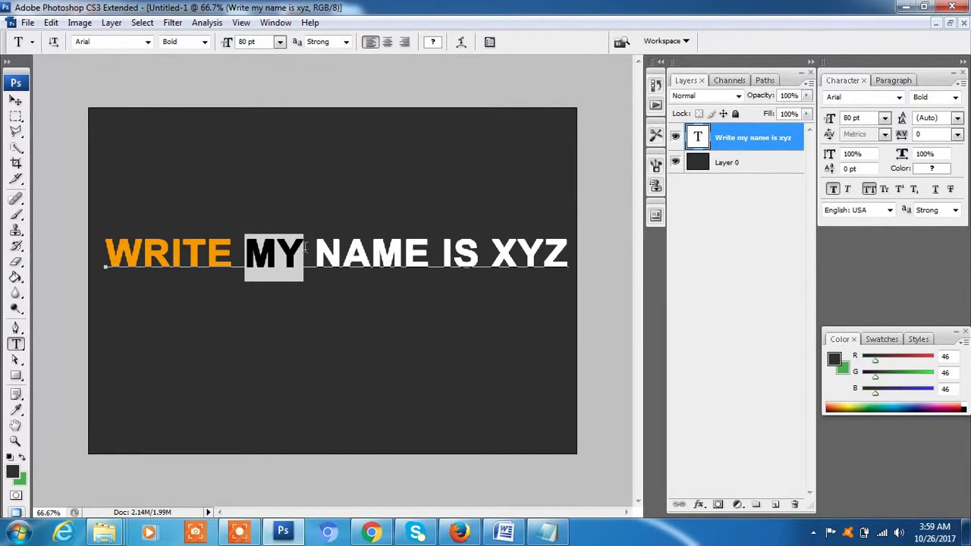
{"action": "left_click", "coordinate": [432, 43]}
{"action": "double_click", "coordinate": [787, 365]}
{"action": "type", "text": "d05126"}
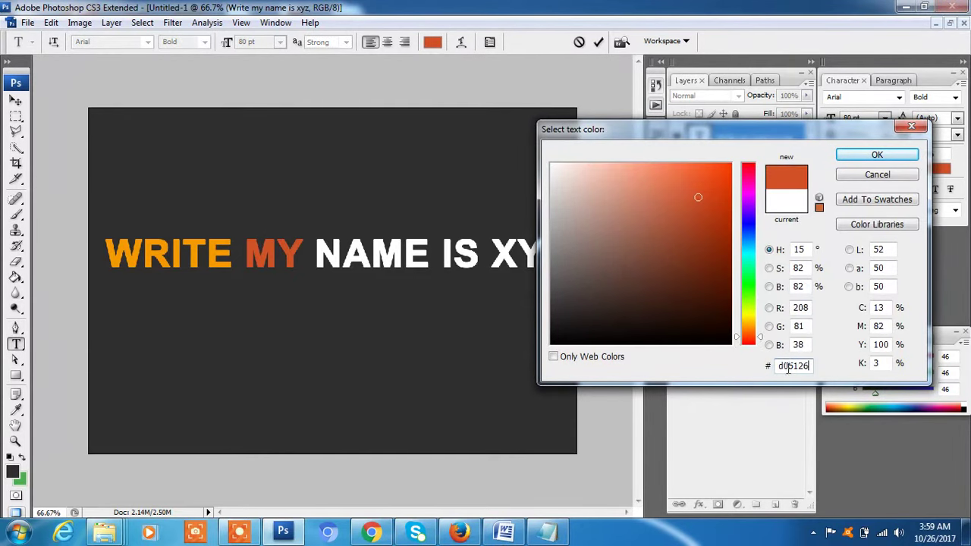
{"action": "left_click", "coordinate": [871, 156]}
{"action": "left_click", "coordinate": [546, 531]}
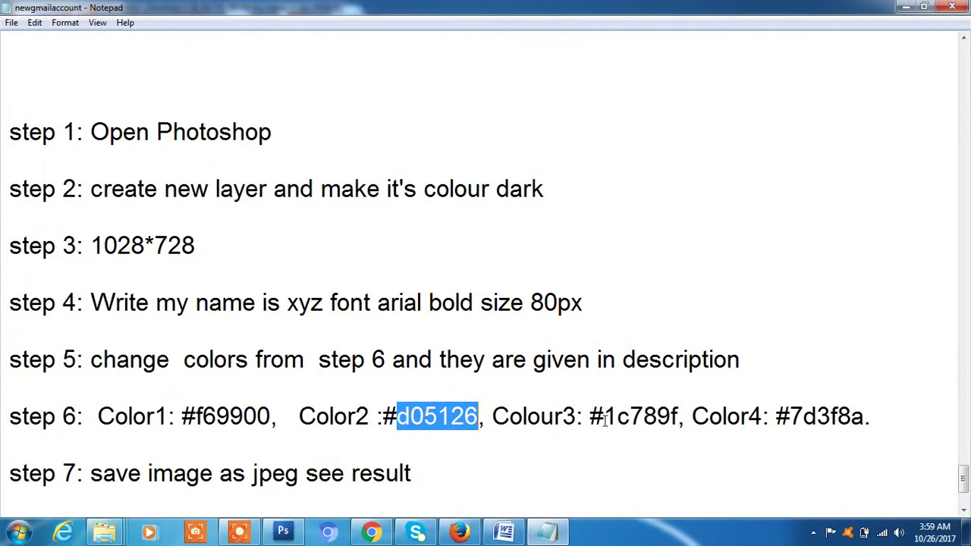
Colour the words NAME IS blue with hex 1e789f.
{"action": "left_click_drag", "start_coordinate": [605, 416], "coordinate": [677, 416]}
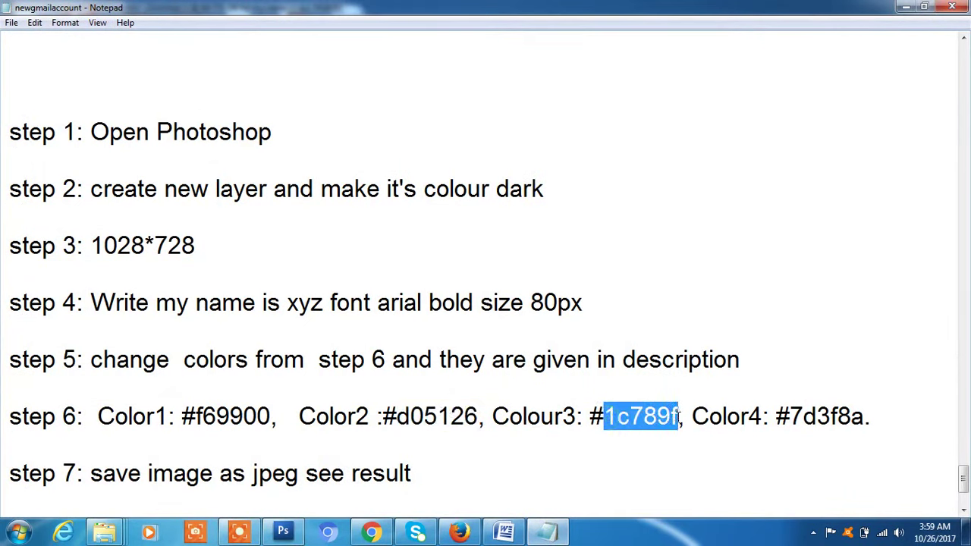
{"action": "left_click", "coordinate": [282, 531]}
{"action": "left_click", "coordinate": [317, 258]}
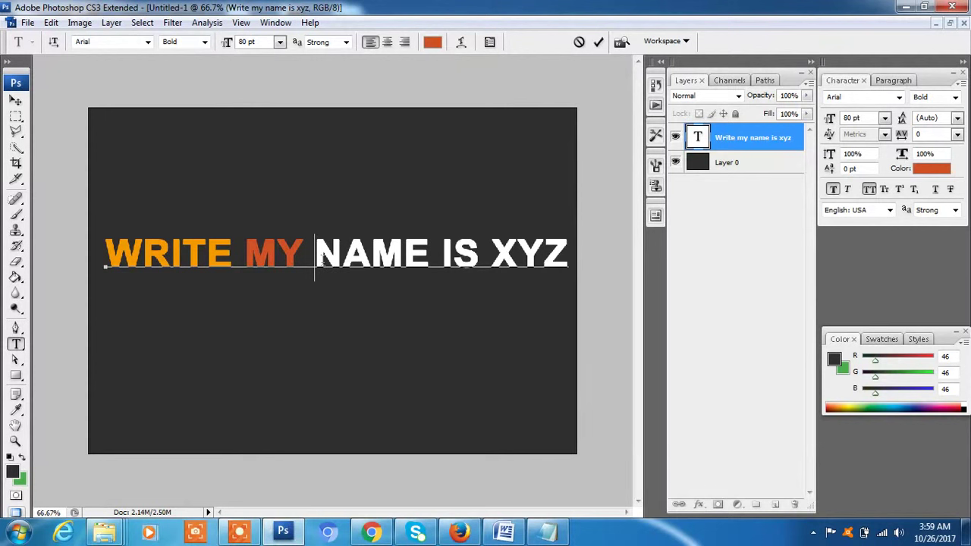
{"action": "left_click_drag", "start_coordinate": [318, 258], "coordinate": [482, 258]}
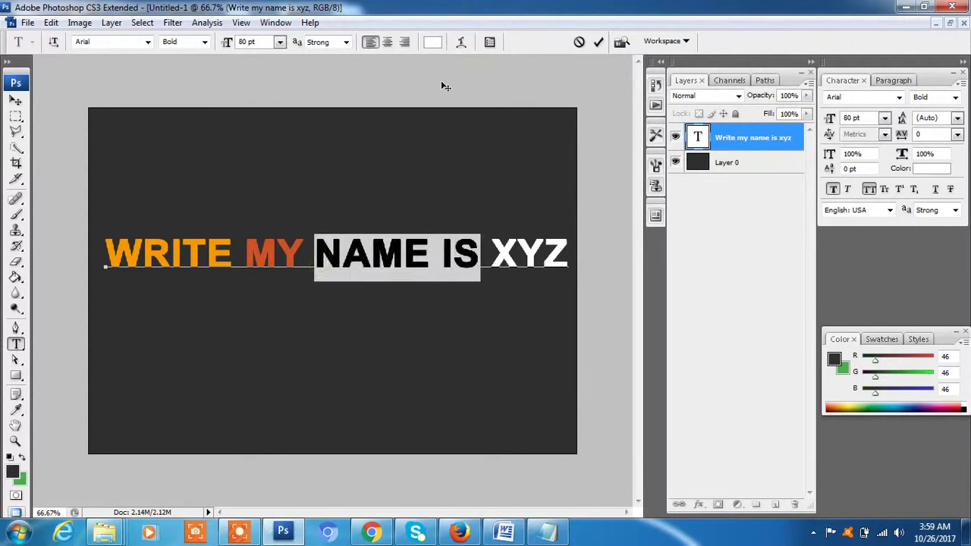
{"action": "left_click", "coordinate": [433, 42]}
{"action": "double_click", "coordinate": [788, 366]}
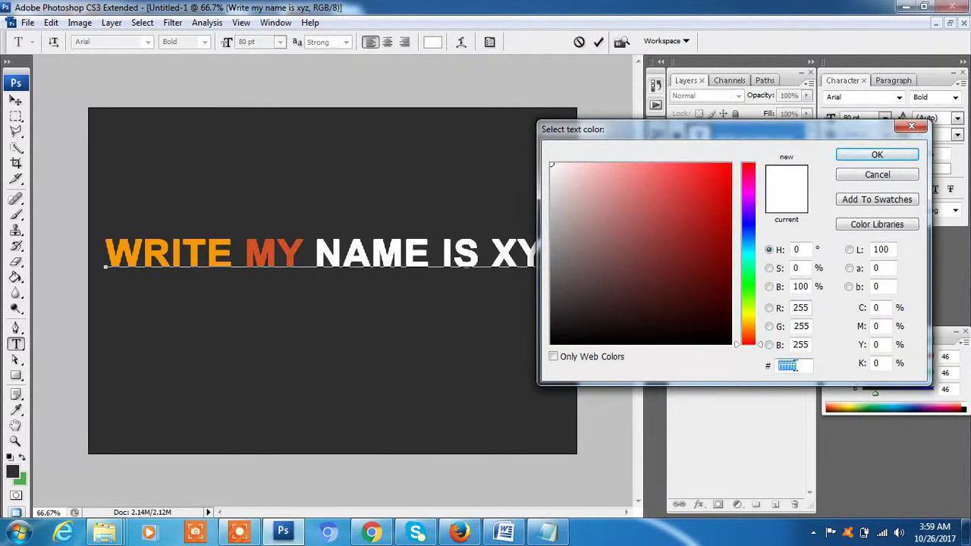
{"action": "type", "text": "1e789f"}
{"action": "left_click", "coordinate": [860, 156]}
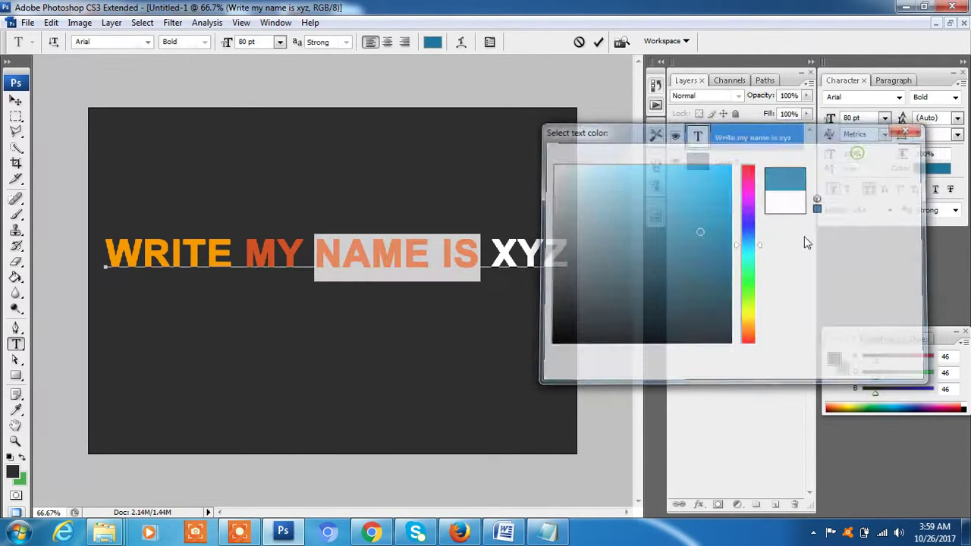
Colour XYZ purple with hex 7d408a and commit the text.
{"action": "left_click", "coordinate": [552, 529]}
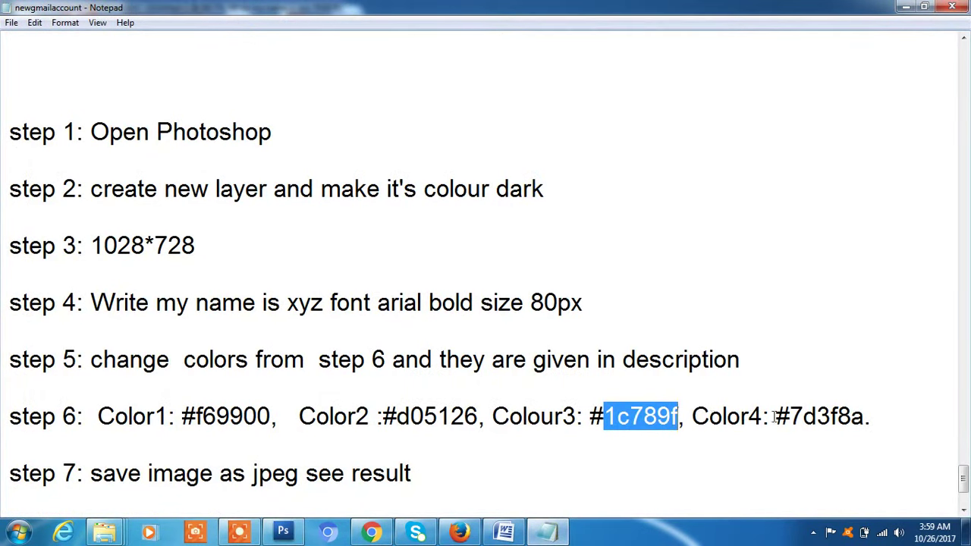
{"action": "left_click_drag", "start_coordinate": [789, 416], "coordinate": [860, 414]}
{"action": "left_click", "coordinate": [906, 6]}
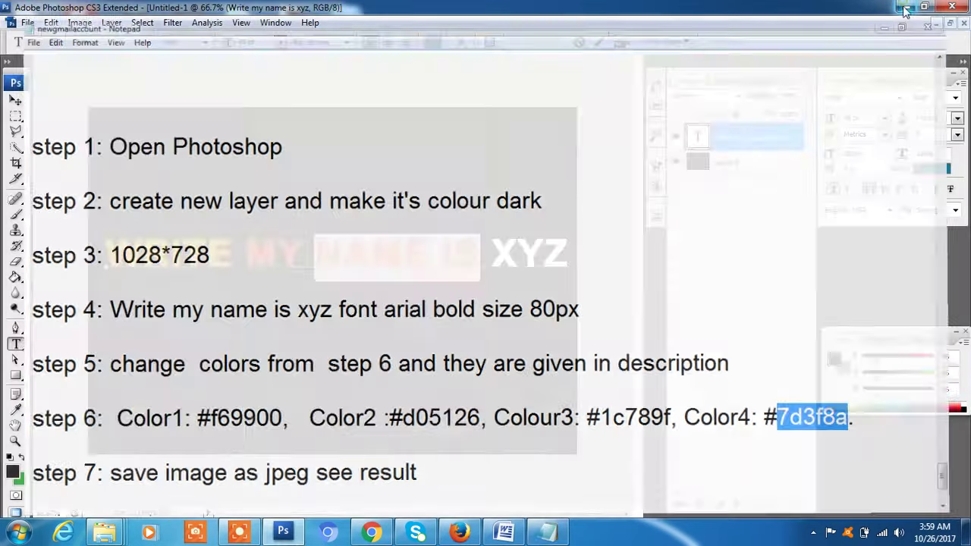
{"action": "left_click_drag", "start_coordinate": [491, 254], "coordinate": [569, 254]}
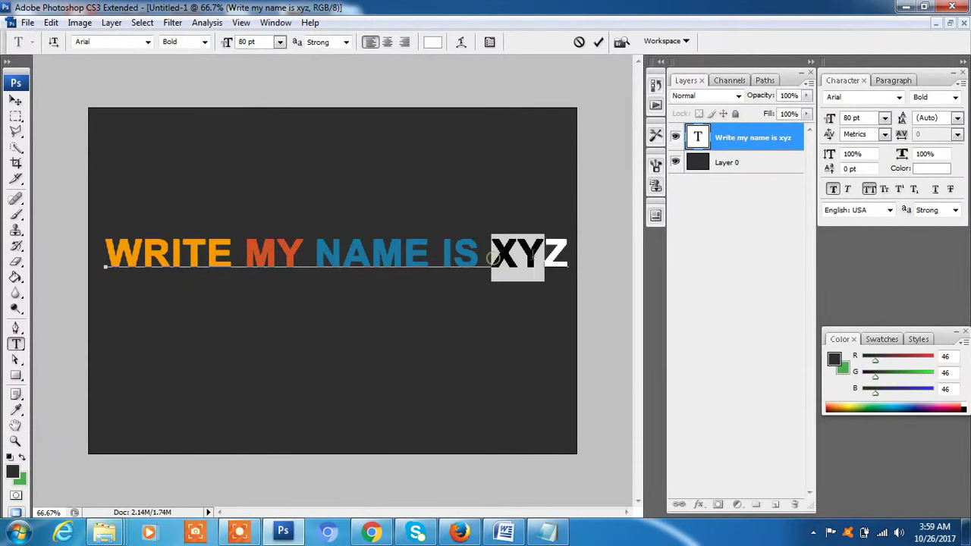
{"action": "left_click", "coordinate": [433, 43]}
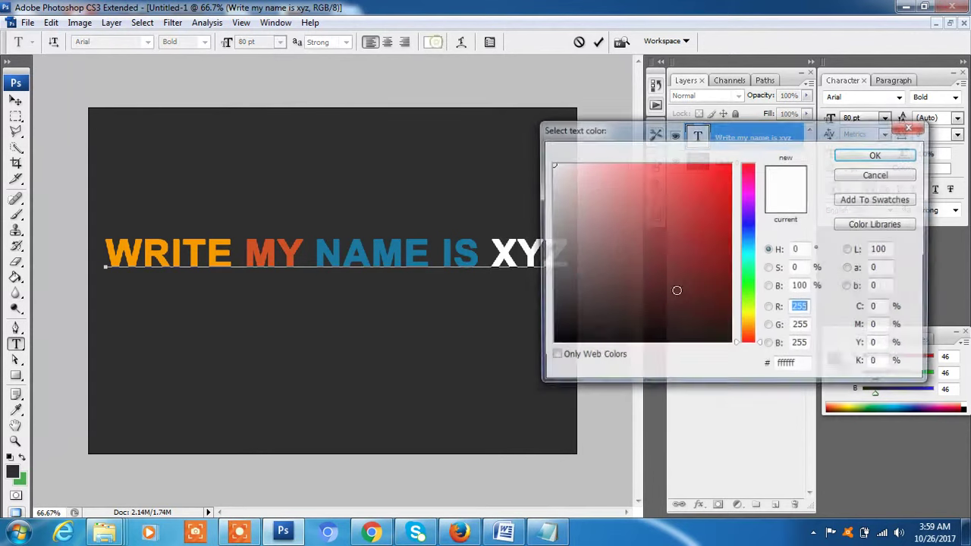
{"action": "double_click", "coordinate": [787, 366]}
{"action": "type", "text": "7d408a"}
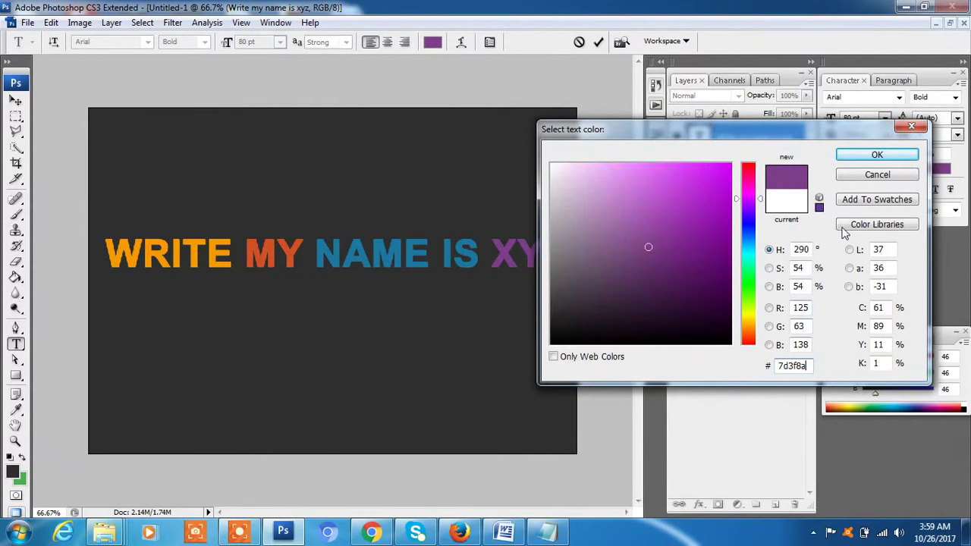
{"action": "left_click", "coordinate": [872, 155]}
{"action": "left_click", "coordinate": [15, 100]}
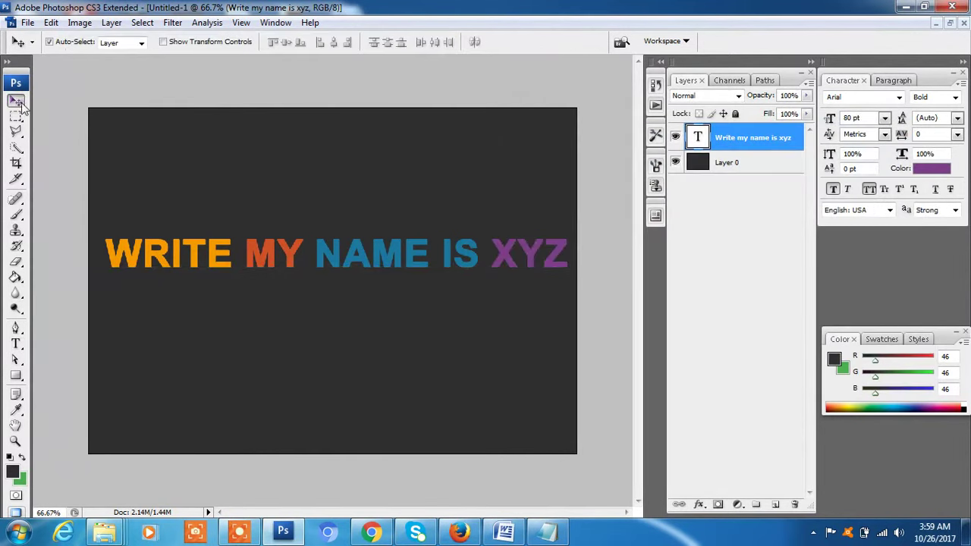
{"action": "left_click", "coordinate": [546, 530]}
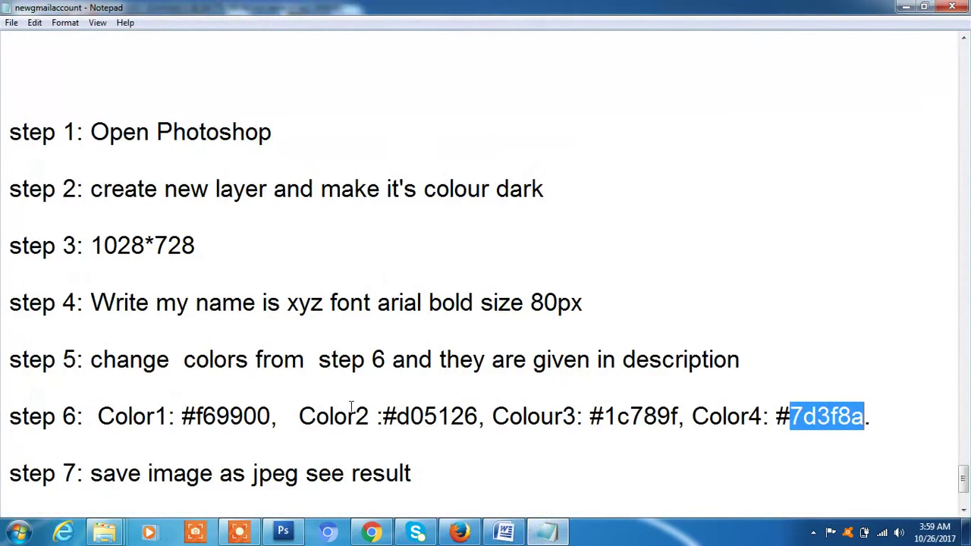
Save the image to the Desktop as a maximum-quality JPEG named 'colour'.
{"action": "left_click", "coordinate": [128, 446]}
{"action": "left_click_drag", "start_coordinate": [412, 473], "coordinate": [8, 475]}
{"action": "left_click", "coordinate": [283, 531]}
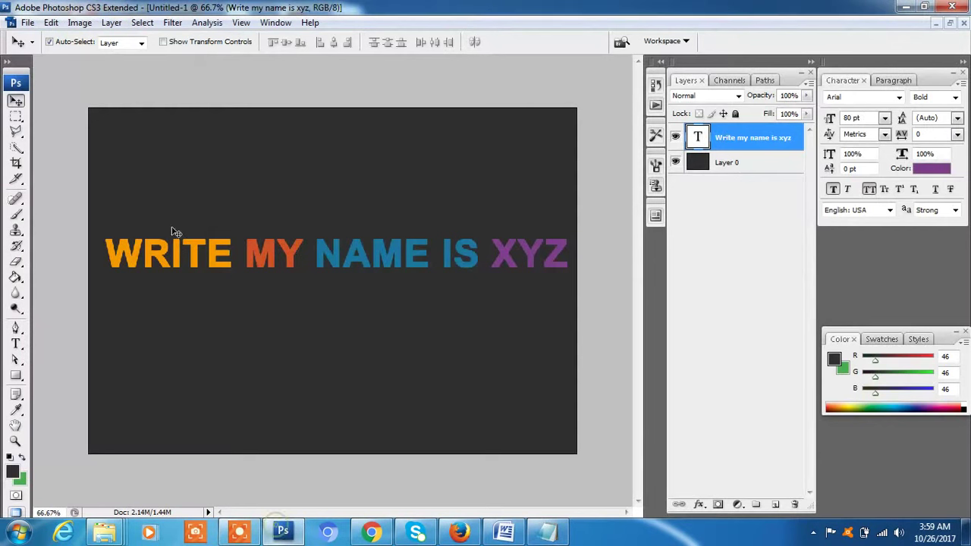
{"action": "left_click", "coordinate": [29, 24]}
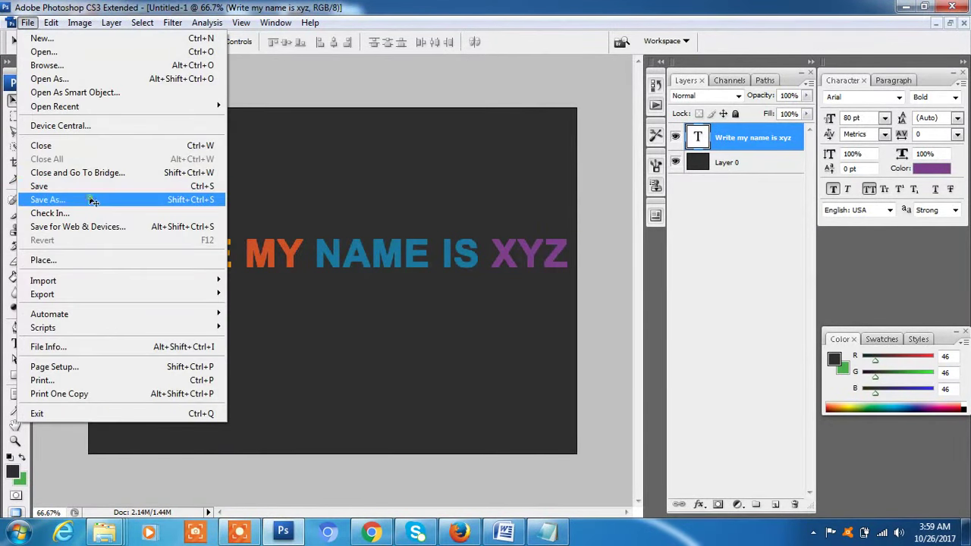
{"action": "left_click", "coordinate": [93, 196]}
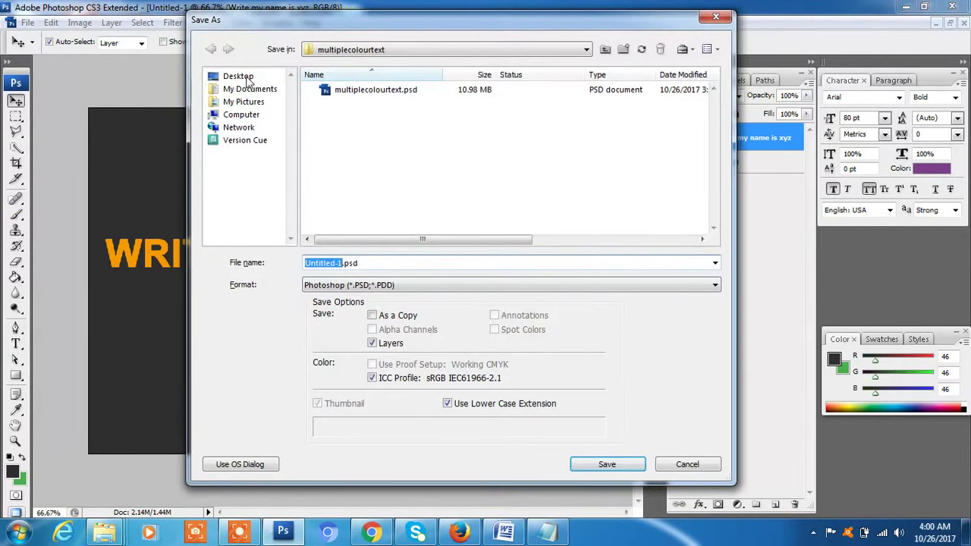
{"action": "left_click", "coordinate": [235, 77]}
{"action": "double_click", "coordinate": [318, 262]}
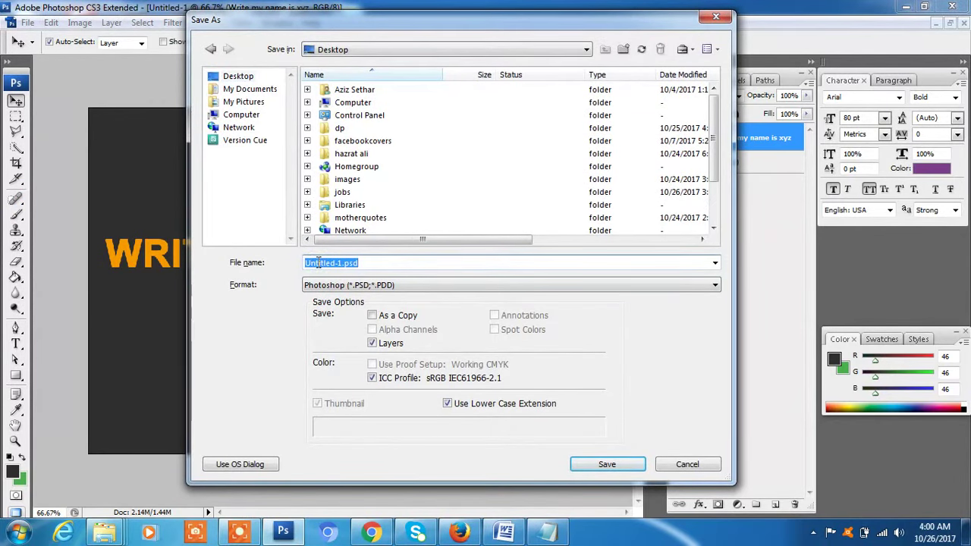
{"action": "type", "text": "colour"}
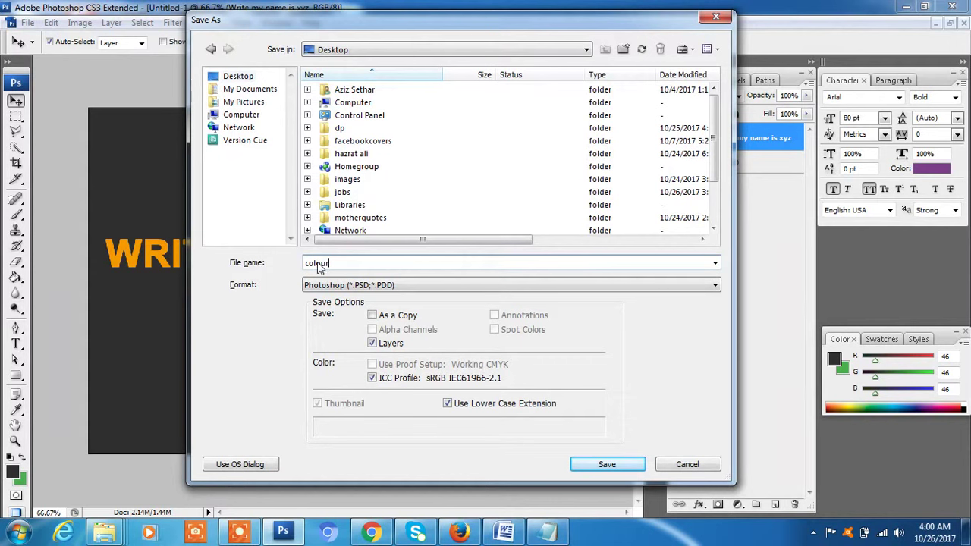
{"action": "left_click", "coordinate": [372, 286]}
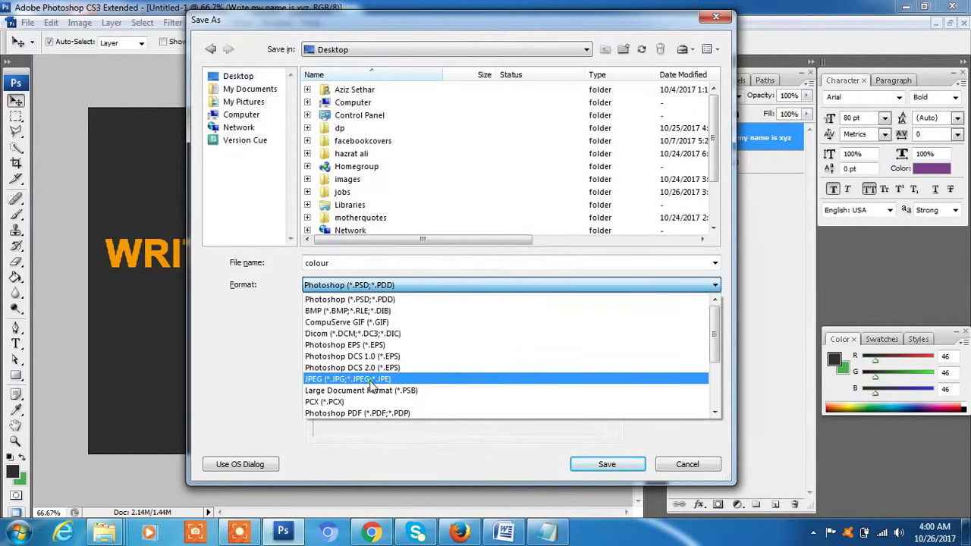
{"action": "left_click", "coordinate": [372, 379]}
{"action": "left_click", "coordinate": [611, 464]}
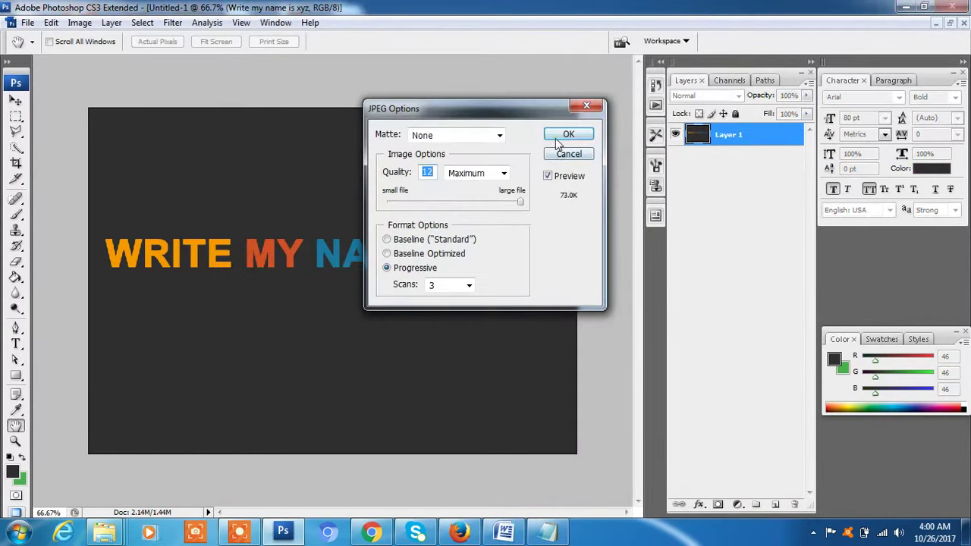
{"action": "left_click", "coordinate": [558, 142]}
Open the saved colour JPEG from the desktop to check the result, then return to the notes.
{"action": "left_click", "coordinate": [548, 533]}
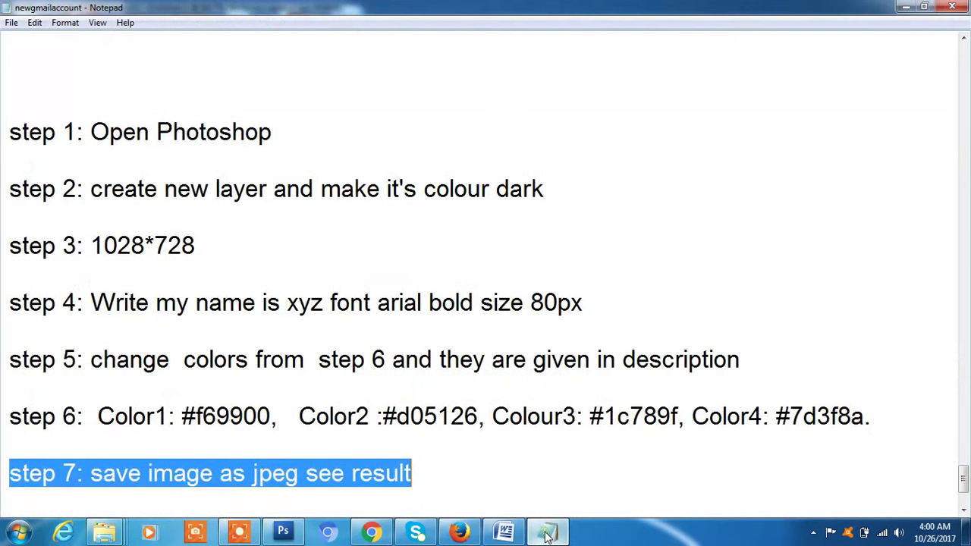
{"action": "left_click", "coordinate": [355, 471]}
{"action": "left_click_drag", "start_coordinate": [305, 474], "coordinate": [418, 476]}
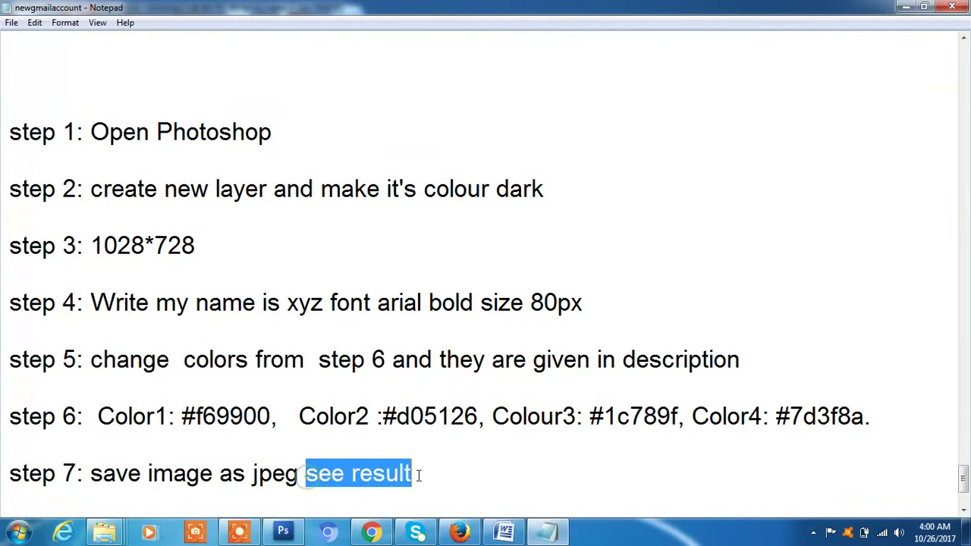
{"action": "left_click", "coordinate": [904, 6]}
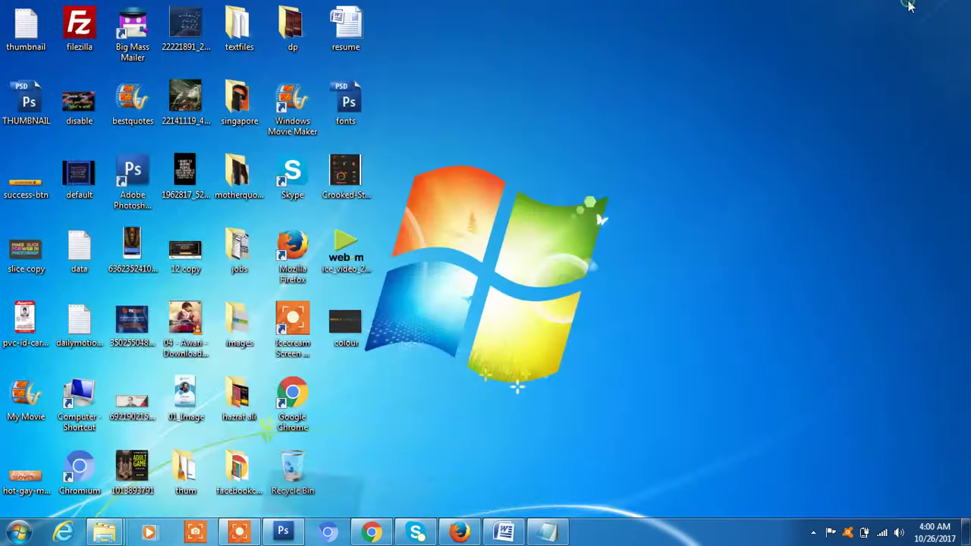
{"action": "double_click", "coordinate": [346, 323]}
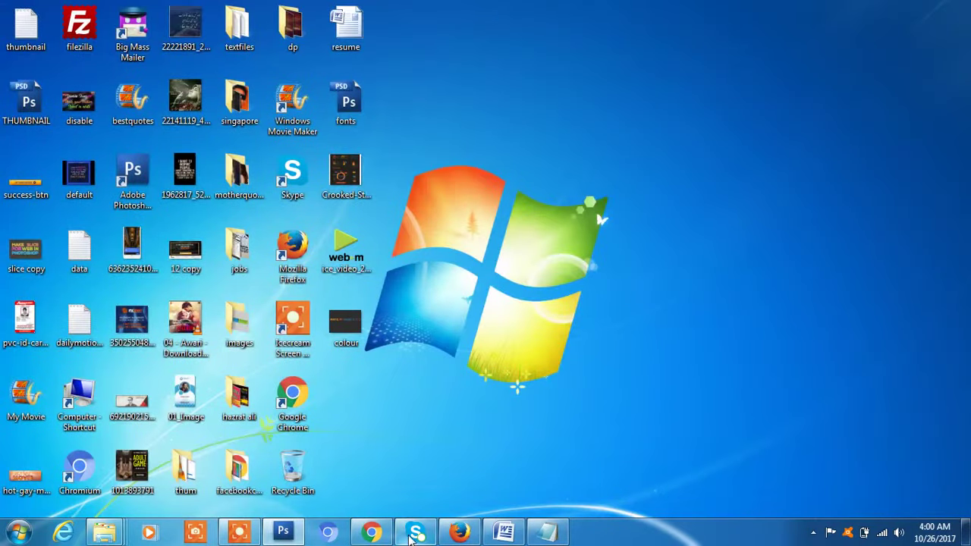
{"action": "left_click", "coordinate": [546, 532]}
{"action": "left_click", "coordinate": [422, 476]}
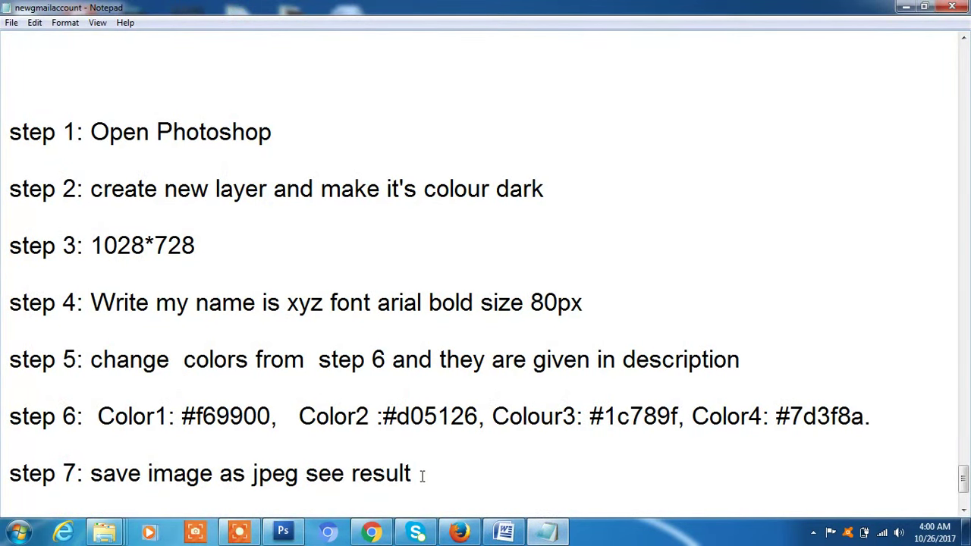
Type the closing line 'thanks please subscribe' on a new line below step 7 in Notepad.
{"action": "key", "text": "Return"}
{"action": "type", "text": "thanks"}
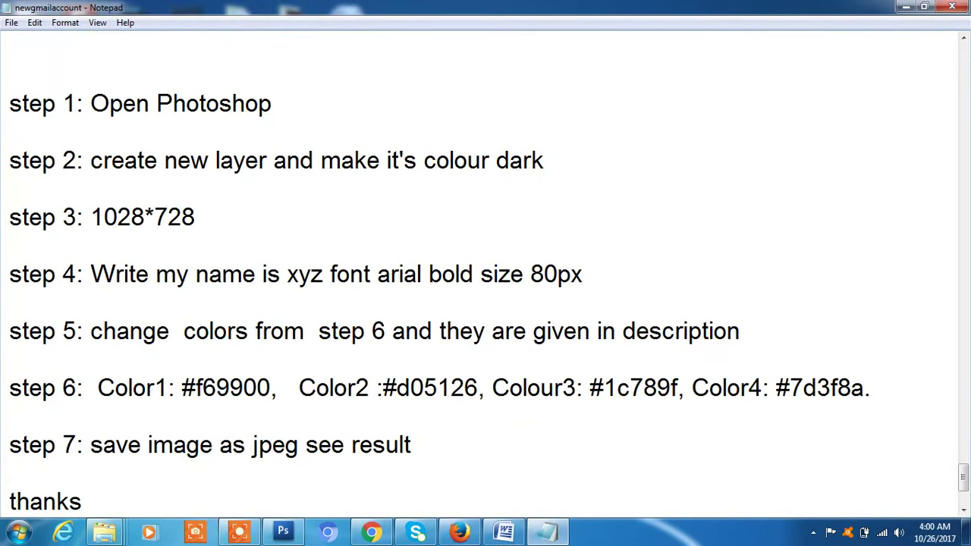
{"action": "key", "text": "Return"}
{"action": "left_click", "coordinate": [202, 453]}
{"action": "type", "text": "please su"}
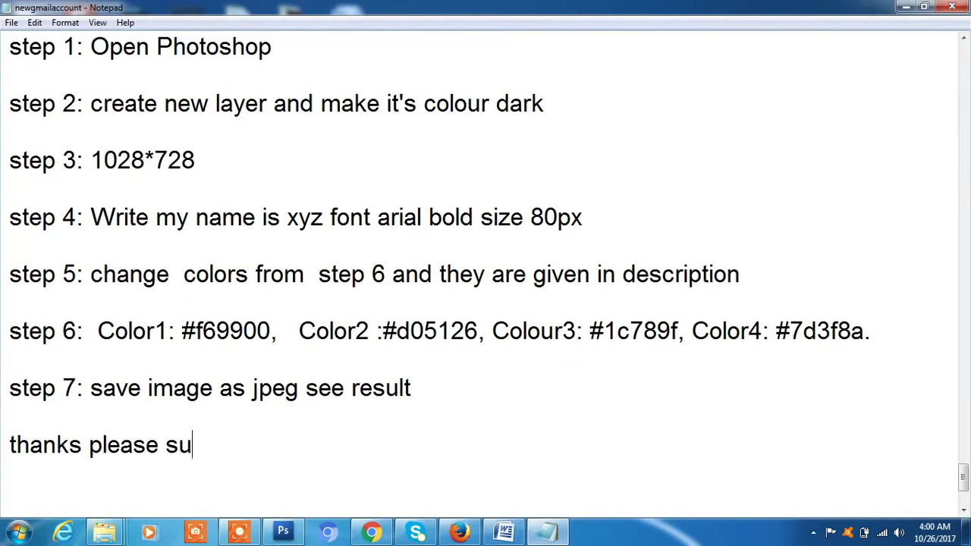
{"action": "type", "text": "bscribe"}
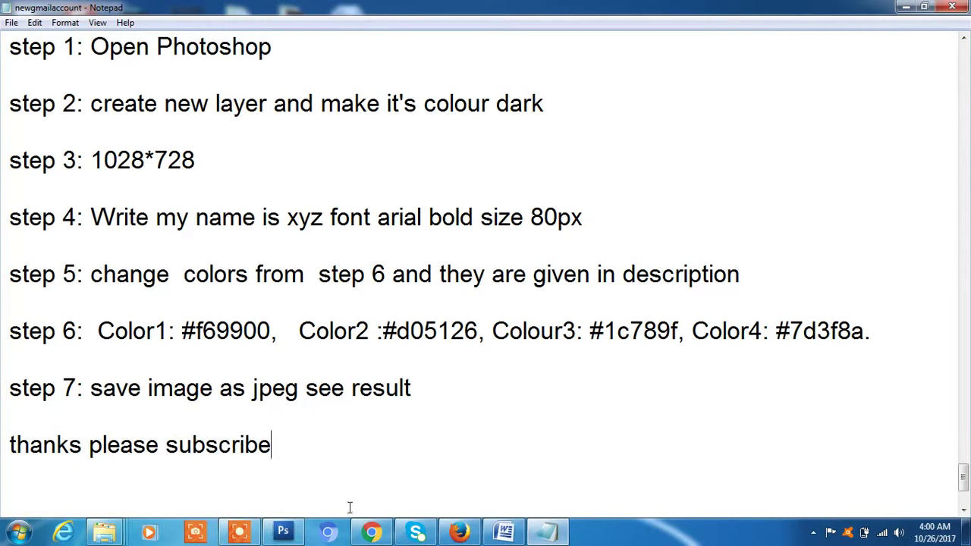